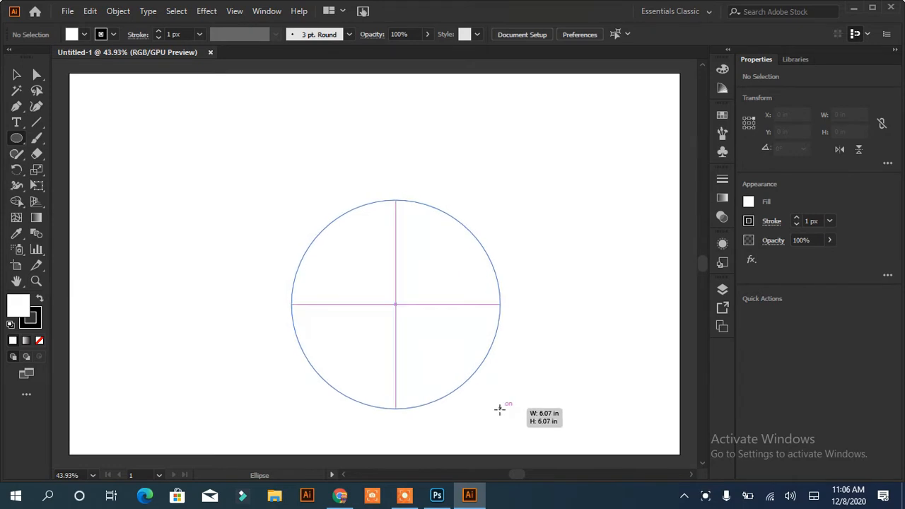
Draw a circle about 6.07 in across on the artboard, with no fill and a thick black stroke
drag(398, 309, 340, 243)
click(39, 301)
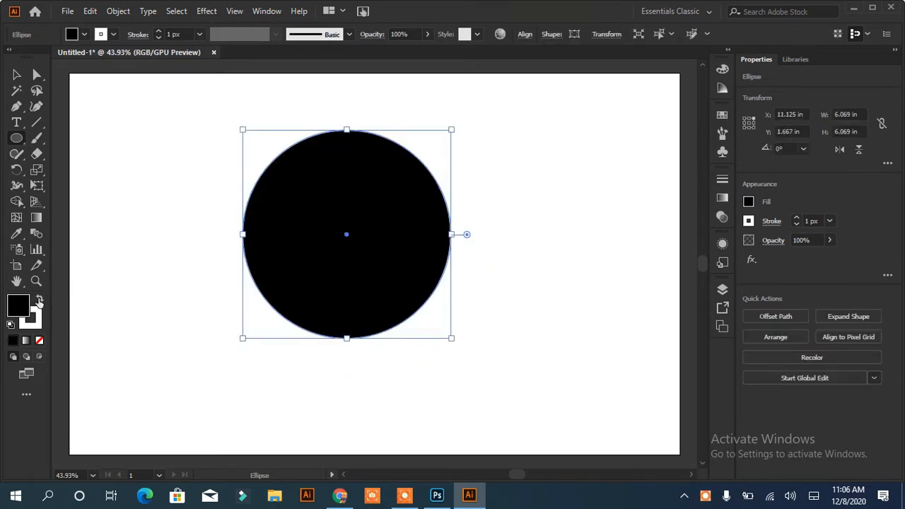
click(39, 301)
click(39, 341)
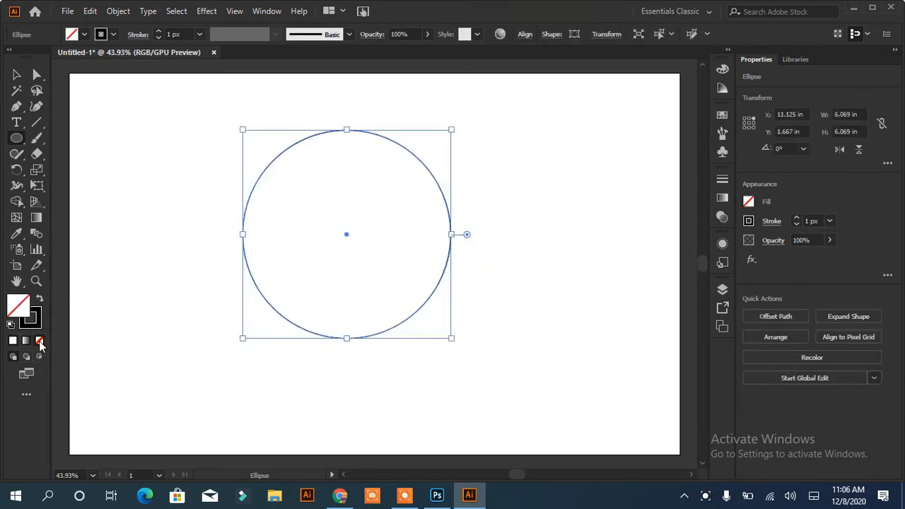
click(158, 31)
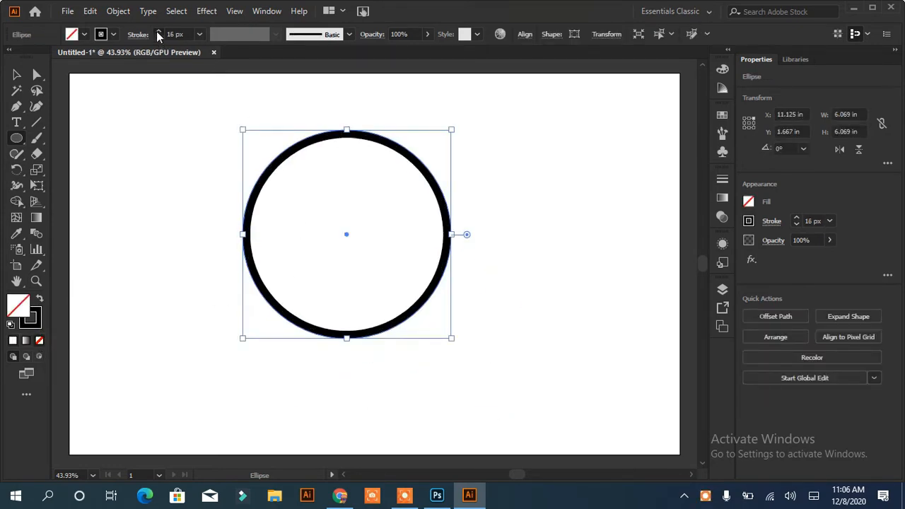
Duplicate the thick circle and thin the copy's stroke to 15 px
click(525, 269)
key(Return)
click(796, 224)
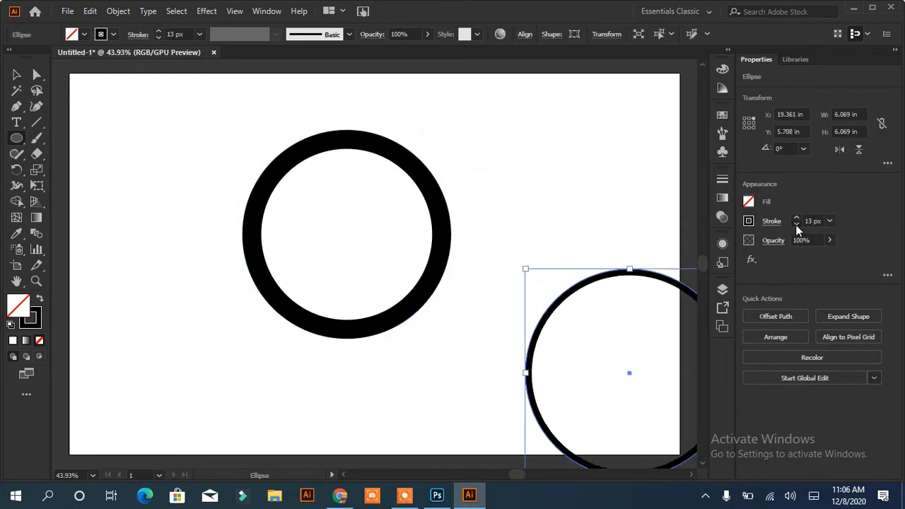
Scale the thin copy to about 5.54 in and place it against the thick ring's left edge
drag(631, 374, 456, 246)
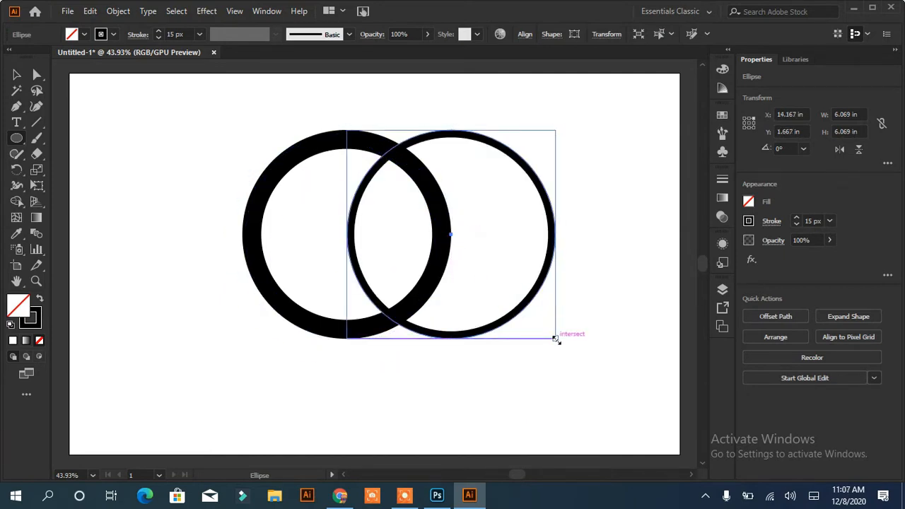
drag(556, 339, 547, 328)
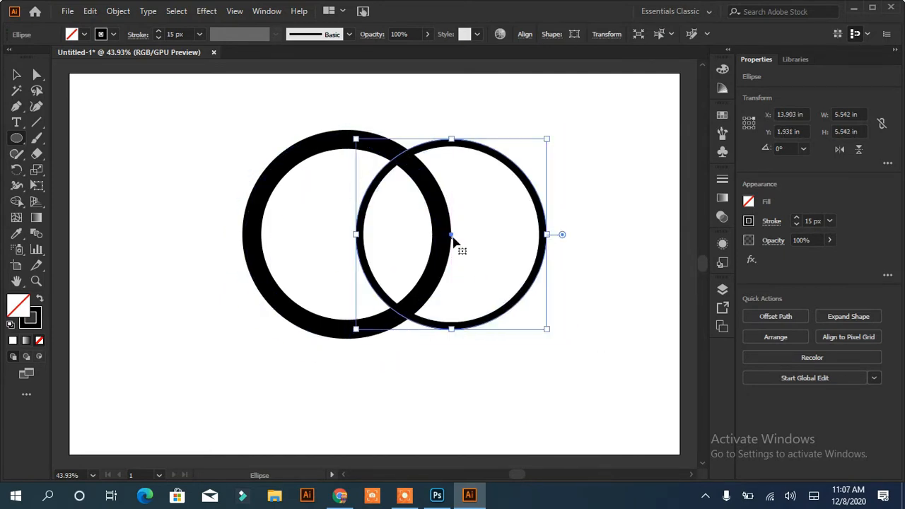
drag(453, 242, 337, 235)
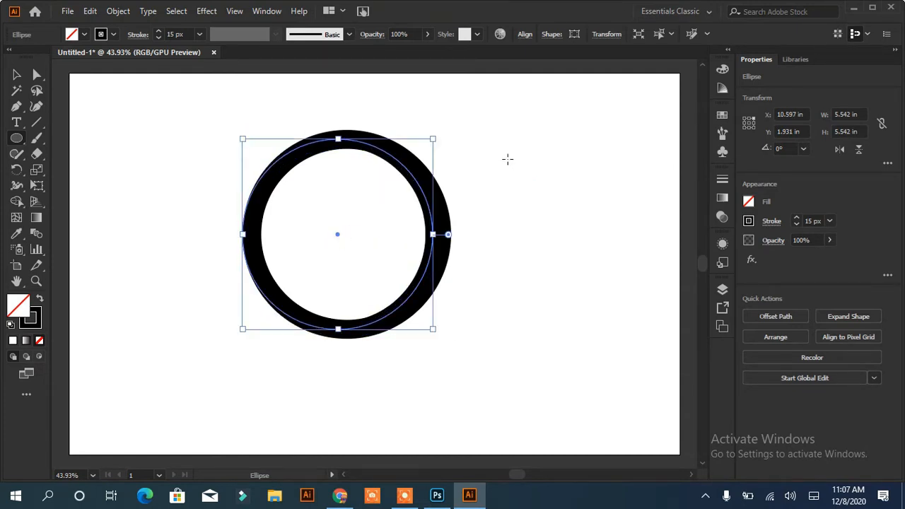
Select both circles and expand their strokes into filled black ring shapes
click(15, 76)
drag(170, 338, 170, 338)
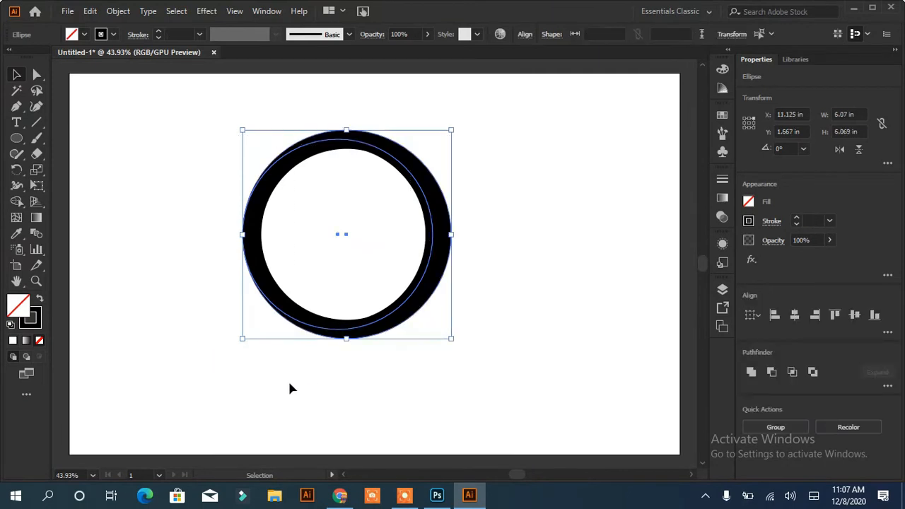
click(118, 11)
key(ctrl+8)
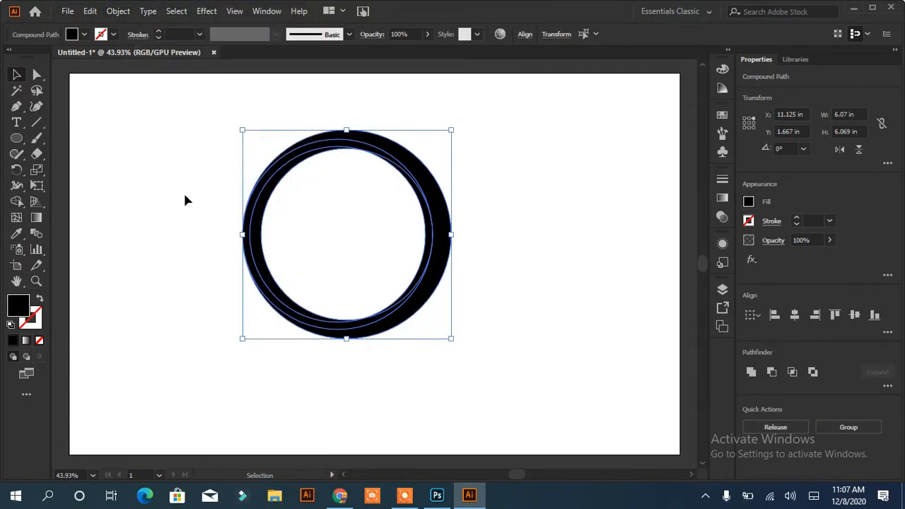
Select the smaller expanded ring and delete it
click(541, 322)
drag(500, 159, 178, 379)
click(286, 293)
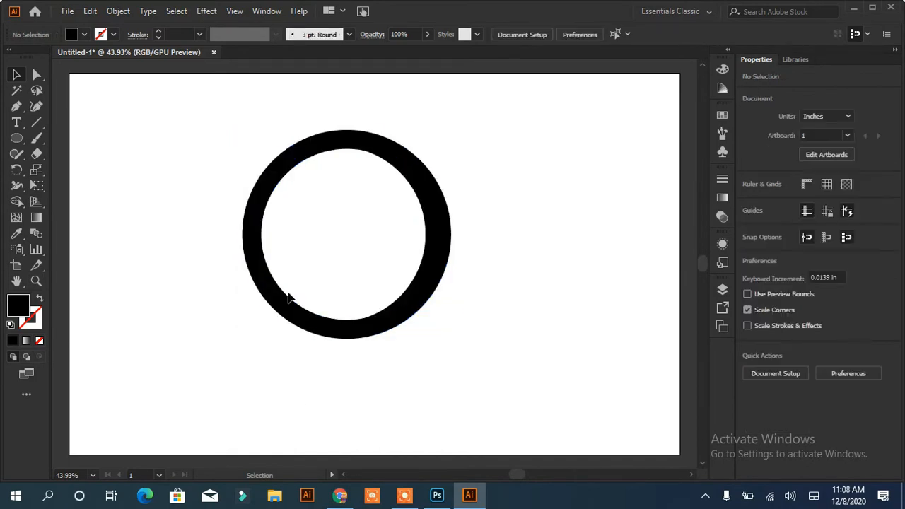
click(259, 282)
mouse_move(243, 234)
mouse_down()
mouse_move(229, 235)
mouse_move(243, 235)
mouse_up()
key(Delete)
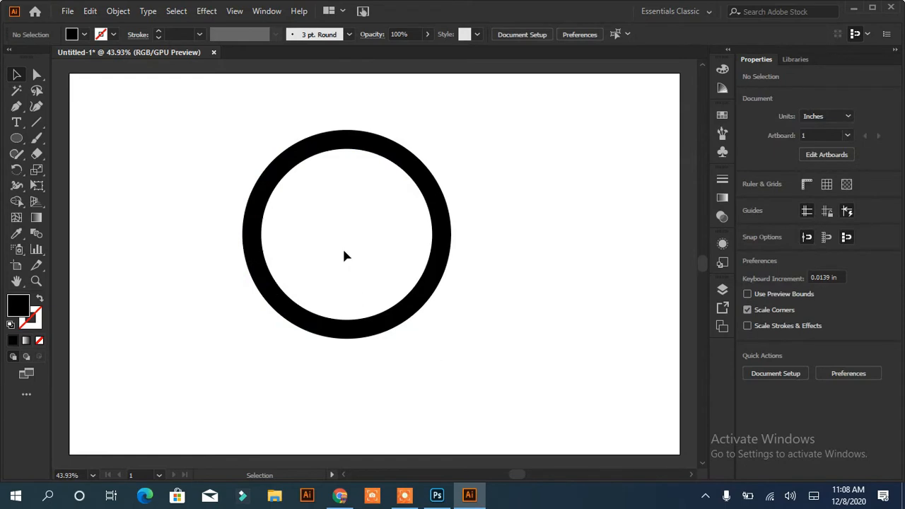
Draw an unfilled circle about 5.17 in across inside the ring and stretch it left to about 5.61 in wide
click(17, 138)
drag(345, 234, 437, 323)
click(41, 300)
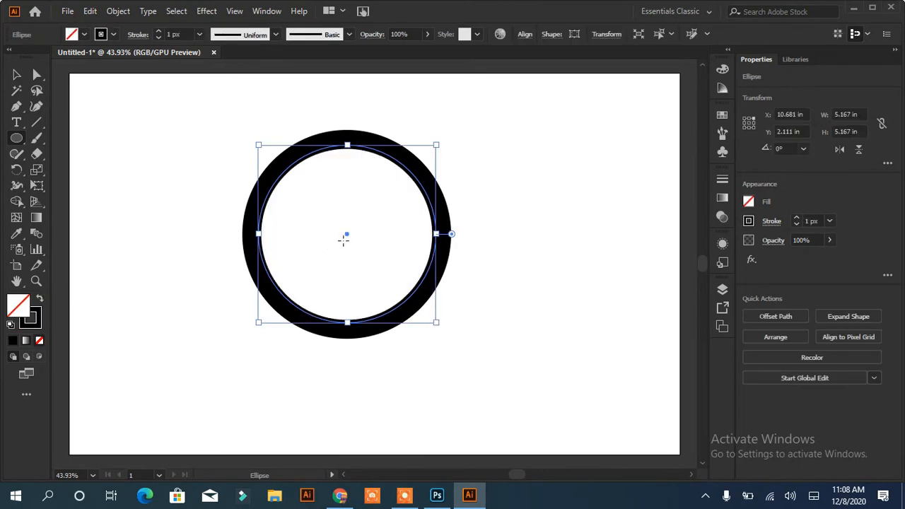
mouse_move(344, 236)
mouse_down()
mouse_move(327, 242)
mouse_move(344, 235)
mouse_up()
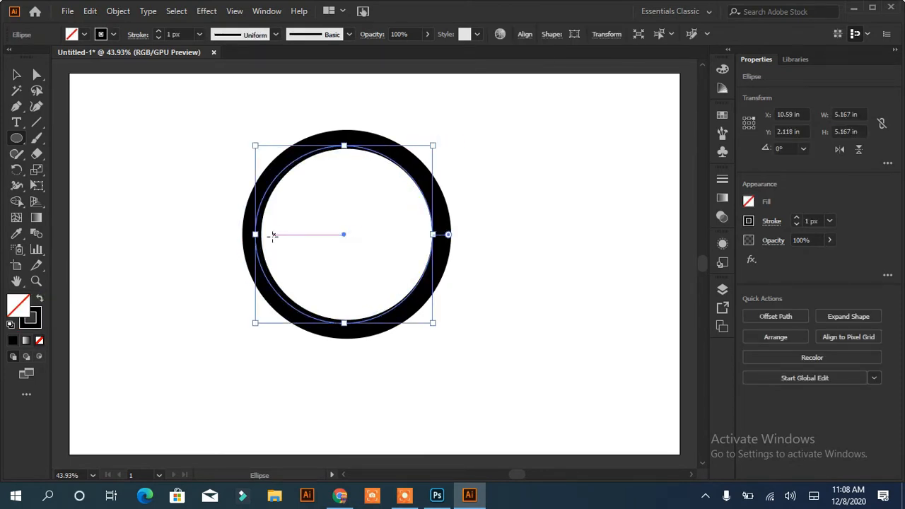
drag(262, 234, 240, 238)
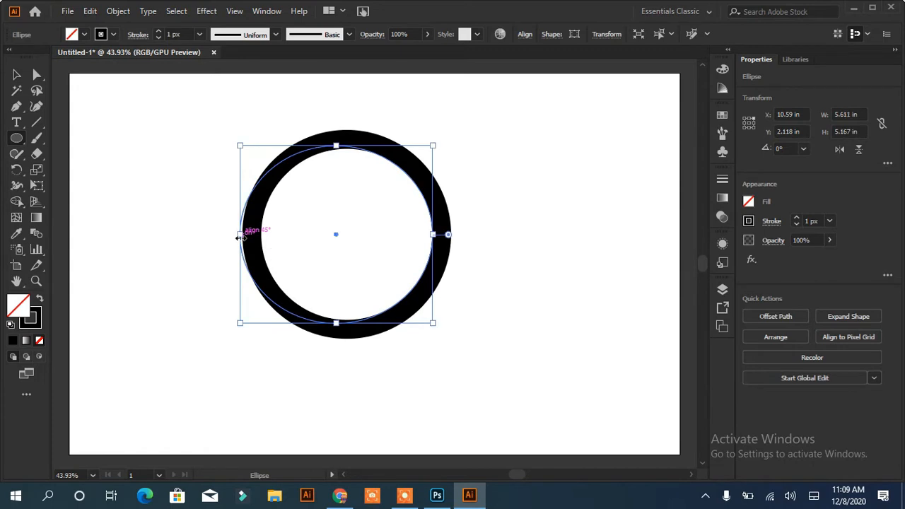
Give the inner ellipse a white stroke of 6 px
click(158, 31)
click(100, 34)
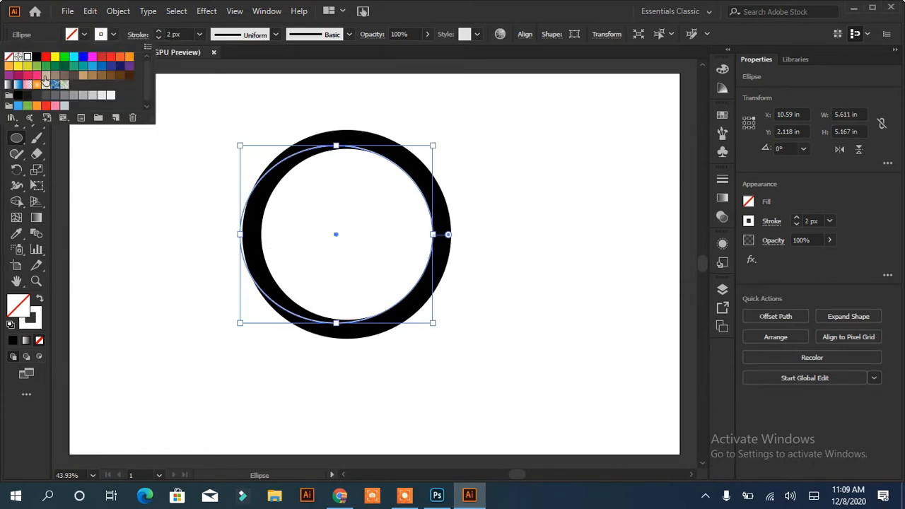
click(158, 31)
click(159, 31)
click(158, 31)
click(158, 32)
Enlarge the white ellipse to about 5.67 by 5.56 in so it crosses the black ring
drag(336, 323, 336, 329)
drag(336, 145, 336, 140)
mouse_move(434, 328)
mouse_down()
mouse_move(441, 337)
mouse_move(436, 331)
mouse_up()
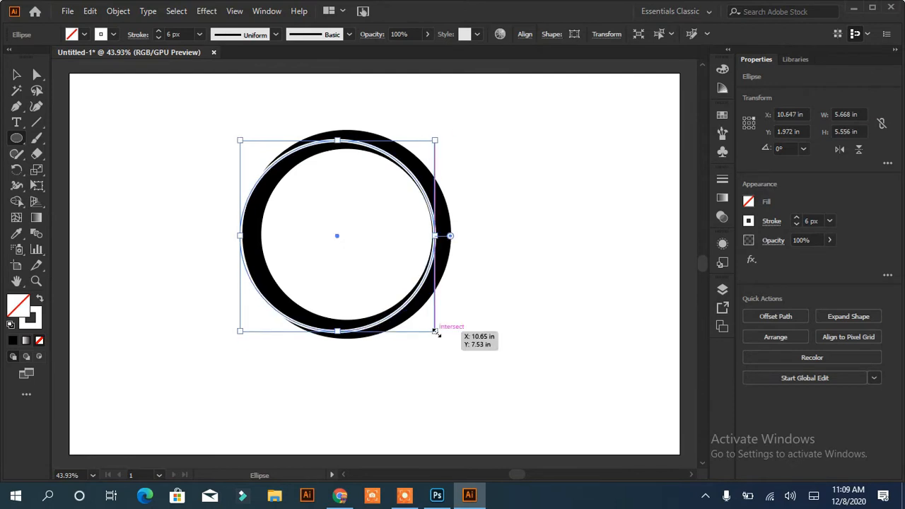
Expand the white ellipse's stroke into a filled shape
key(v)
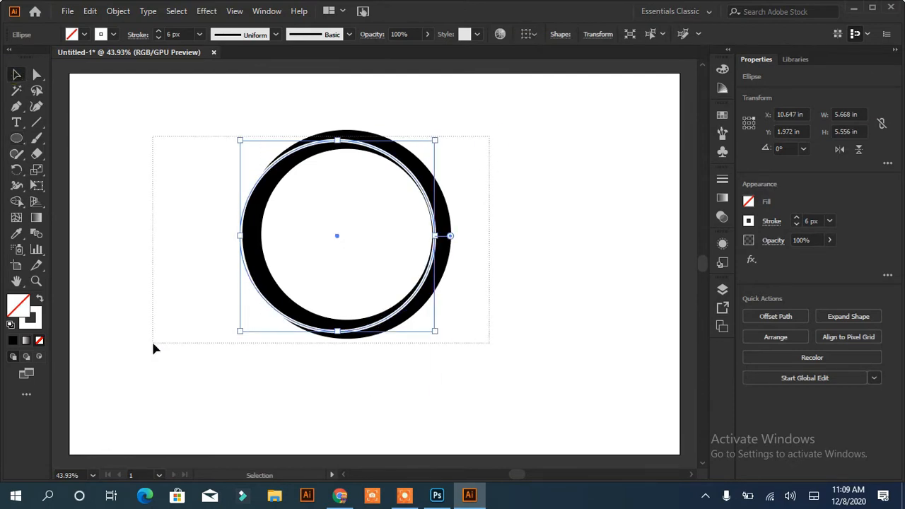
click(478, 329)
click(345, 143)
click(118, 11)
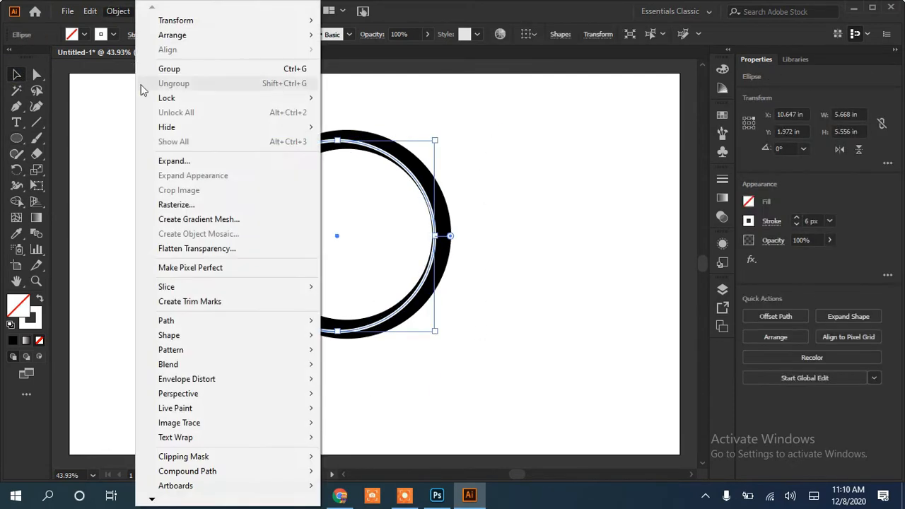
click(163, 156)
key(Return)
click(520, 285)
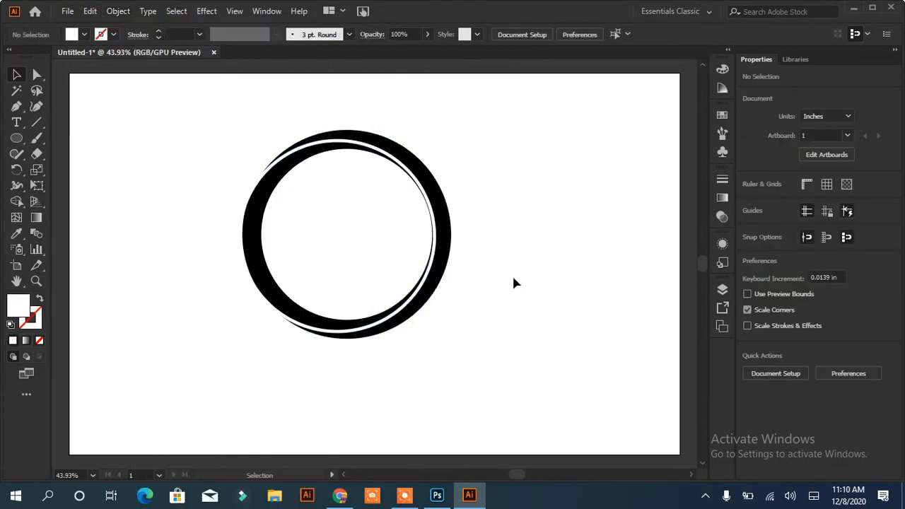
Nudge the expanded white ellipse slightly left across the black ring
click(336, 334)
key(Left)
key(Left)
key(Left)
key(Left)
key(Left)
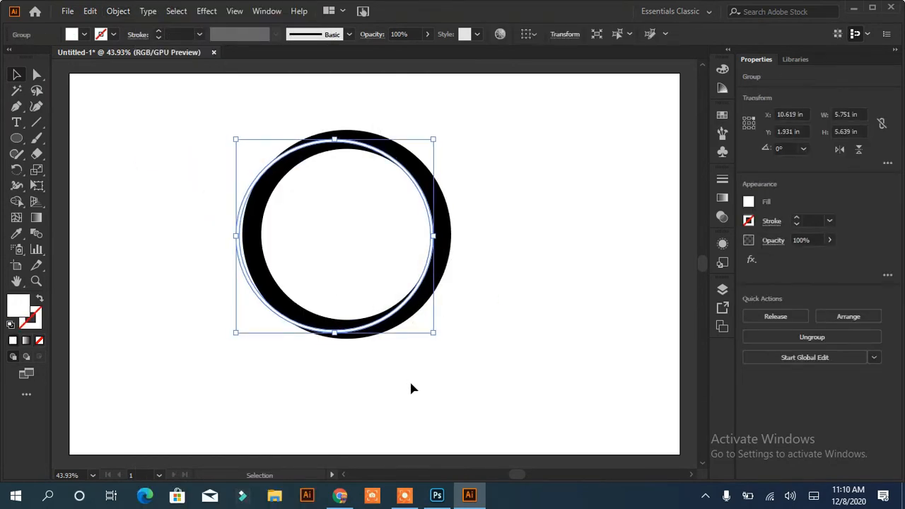
Select both shapes and subtract the white ellipse from the black ring with Minus Front
click(482, 140)
drag(483, 140, 192, 379)
click(771, 373)
click(553, 365)
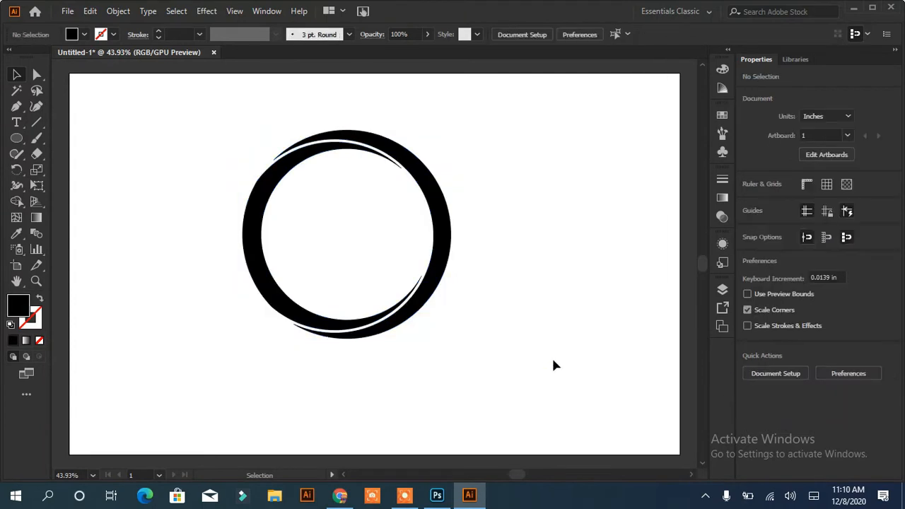
Smooth the left crescent by rounding its outer and inner edge points, using about 2.7 in on the outer edge
click(254, 228)
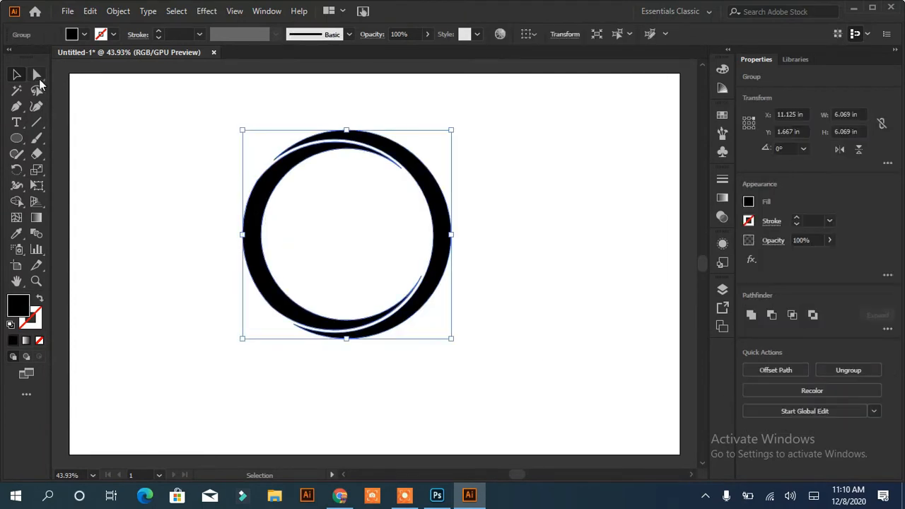
click(36, 75)
click(340, 320)
click(295, 297)
drag(295, 297, 256, 323)
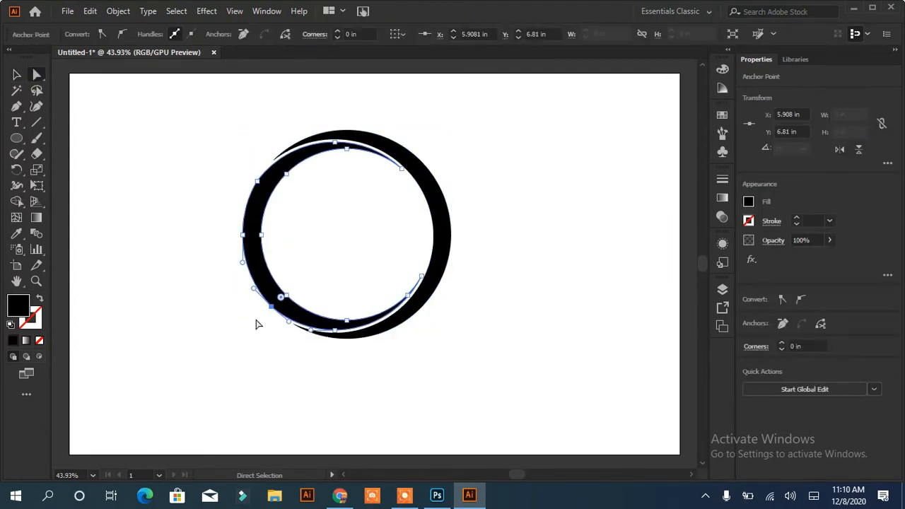
shift+click(258, 186)
drag(276, 198, 516, 231)
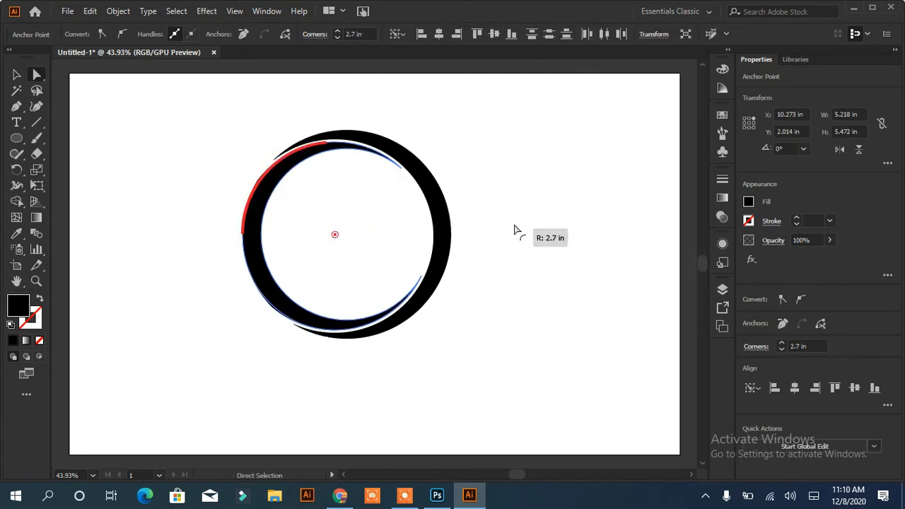
click(288, 301)
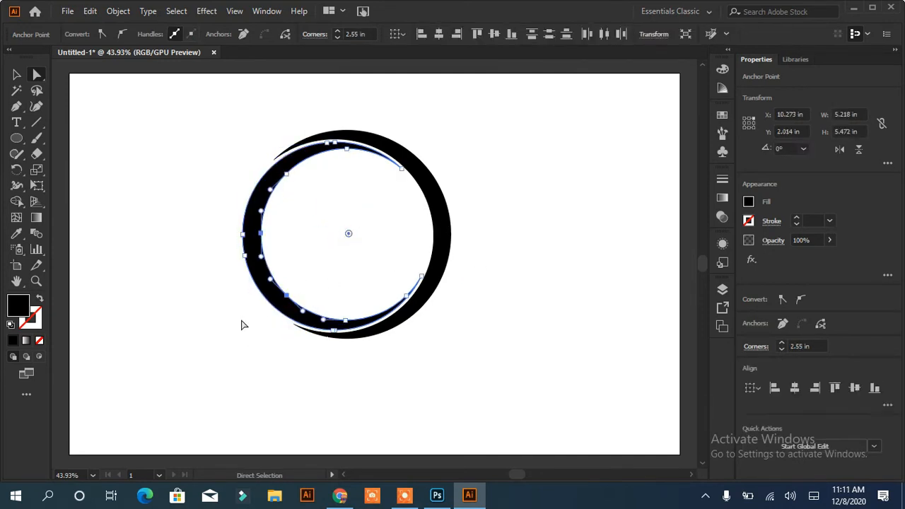
click(194, 316)
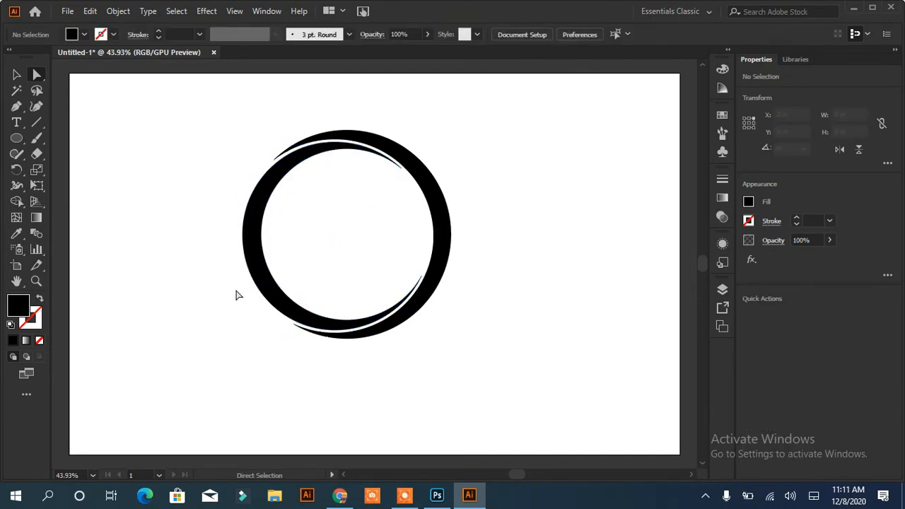
Draw an unfilled ellipse with a 1 px black stroke inside the ring and size it to about 4.06 by 3.9 in
drag(16, 141, 50, 171)
drag(125, 238, 236, 348)
click(41, 297)
mouse_move(181, 293)
mouse_down()
mouse_move(318, 250)
mouse_move(324, 262)
mouse_up()
drag(324, 204, 344, 182)
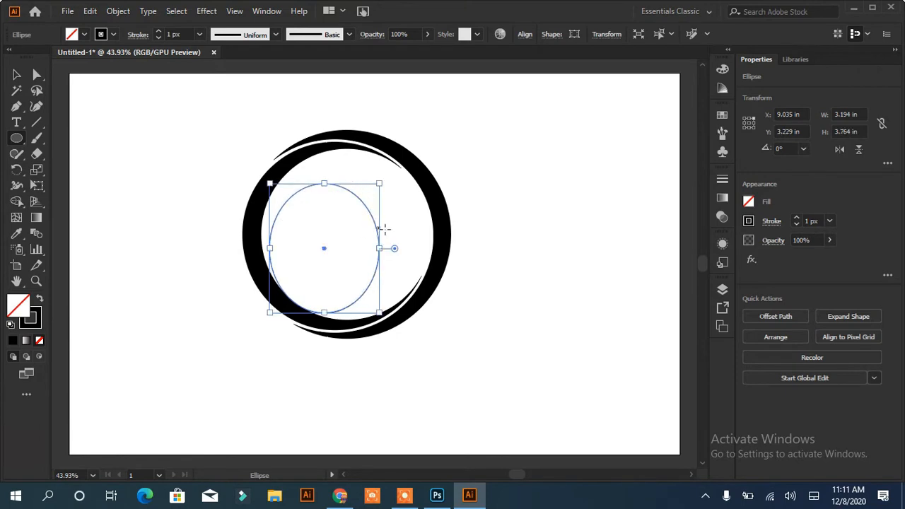
drag(382, 248, 410, 246)
drag(340, 179, 339, 179)
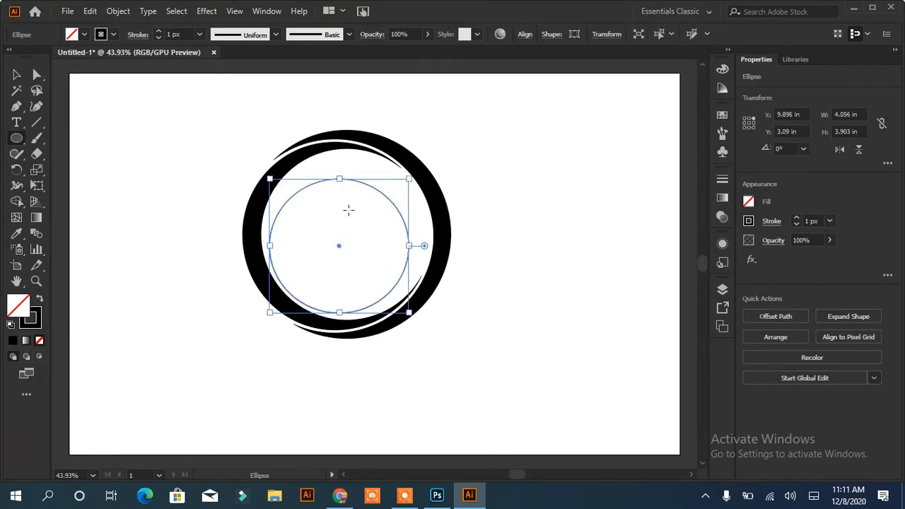
Stretch the inner ellipse downward to about 4.28 in high so it overlaps the ring's lower part
click(339, 311)
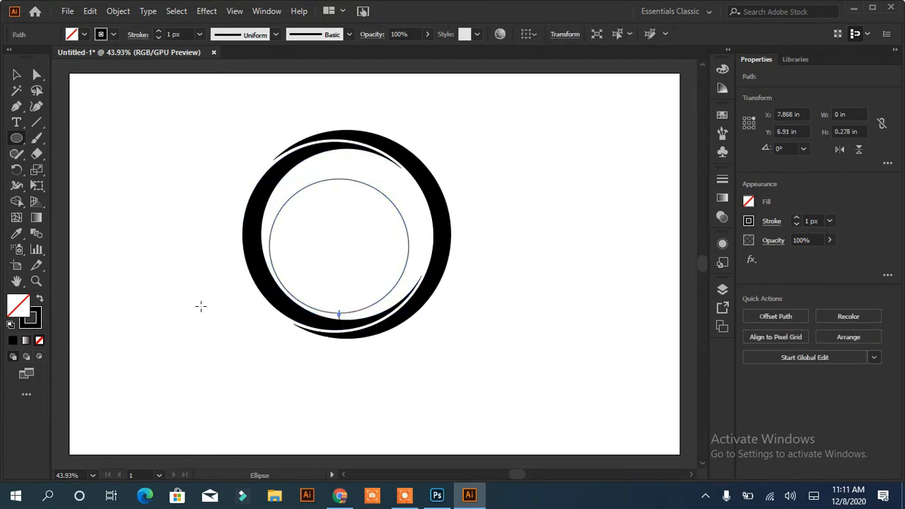
key(ctrl+shift+a)
key(v)
click(332, 317)
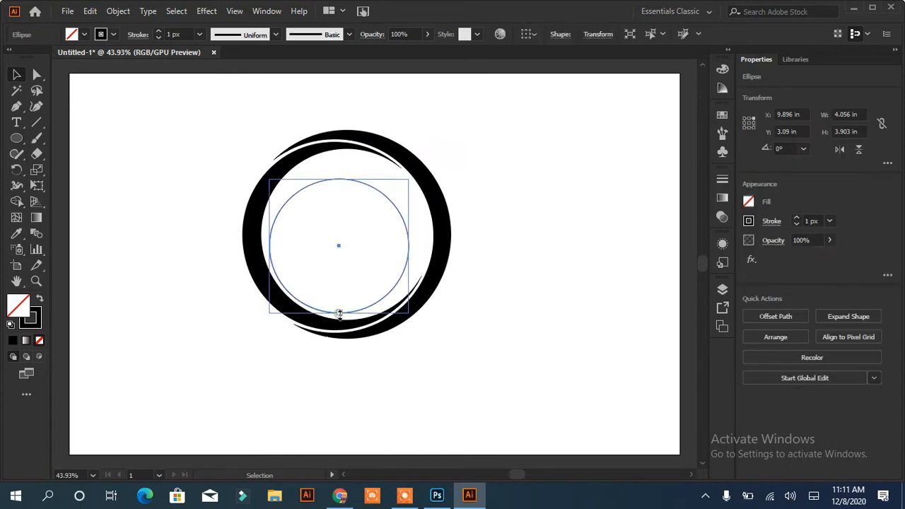
drag(340, 313, 340, 322)
click(438, 424)
drag(290, 282, 201, 405)
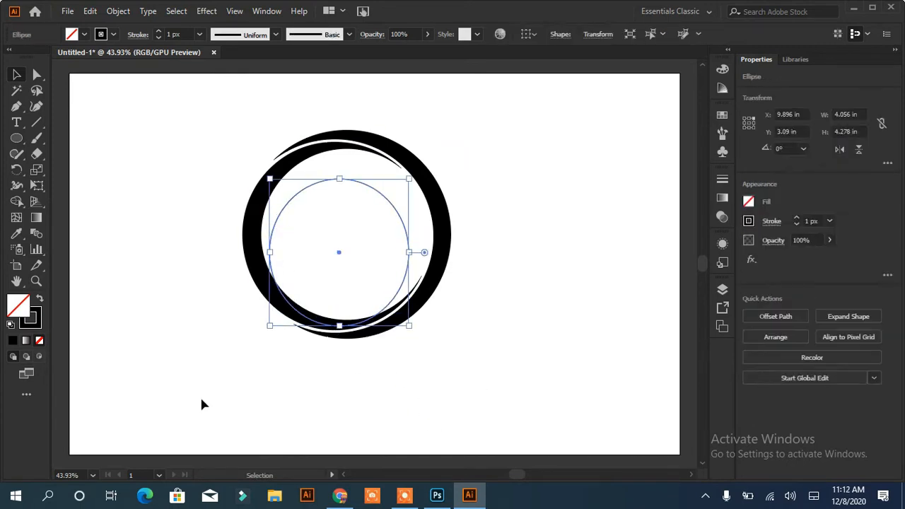
Cut the inner ellipse with Scissors at its lower left and top, and delete everything except the upper-left arc
drag(37, 153, 92, 173)
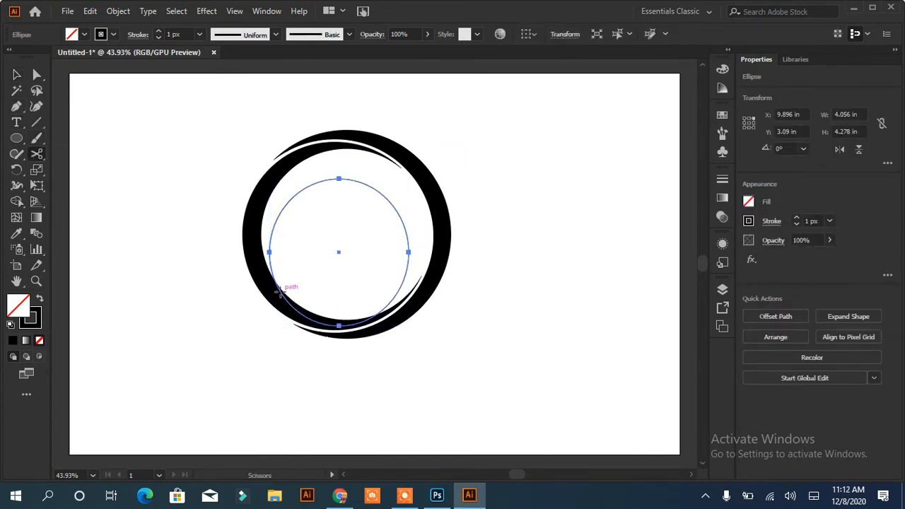
click(277, 288)
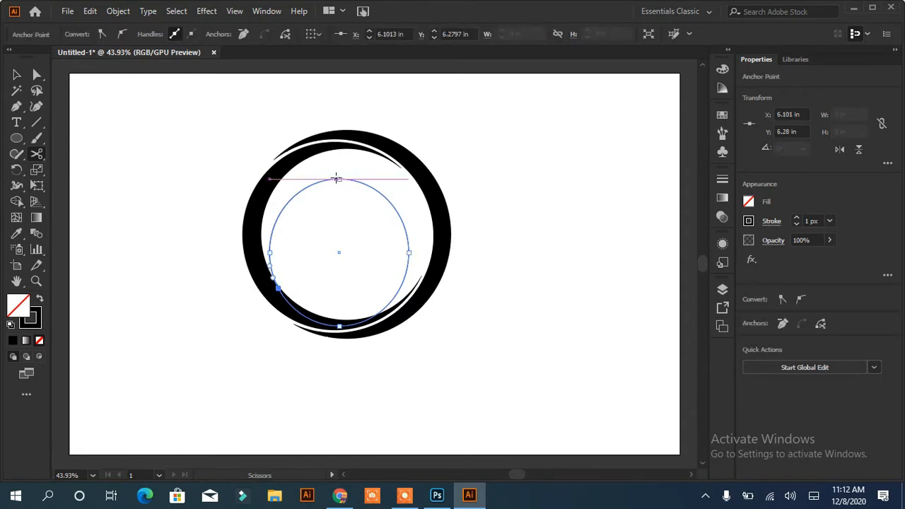
key(Delete)
key(Delete)
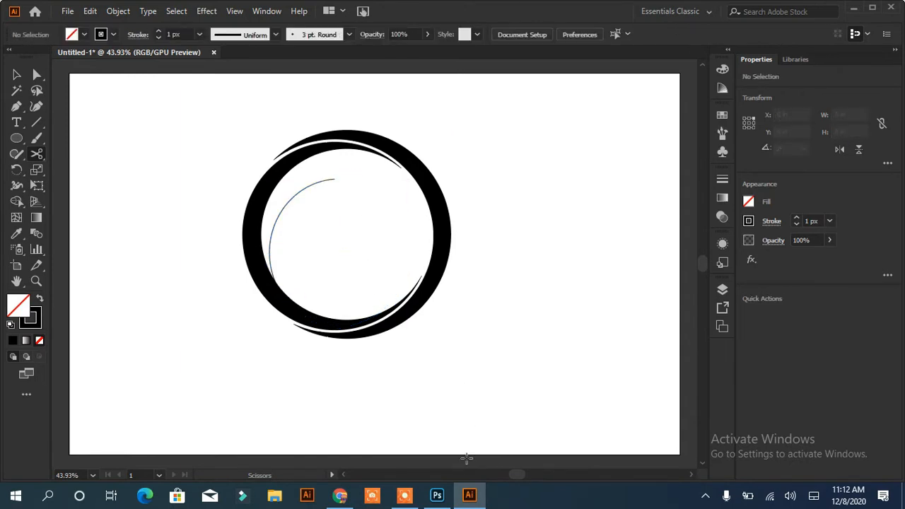
Apply the leafy-branch pattern brush from the Borders_Novelty library to the upper segment of the arc
click(18, 75)
click(297, 201)
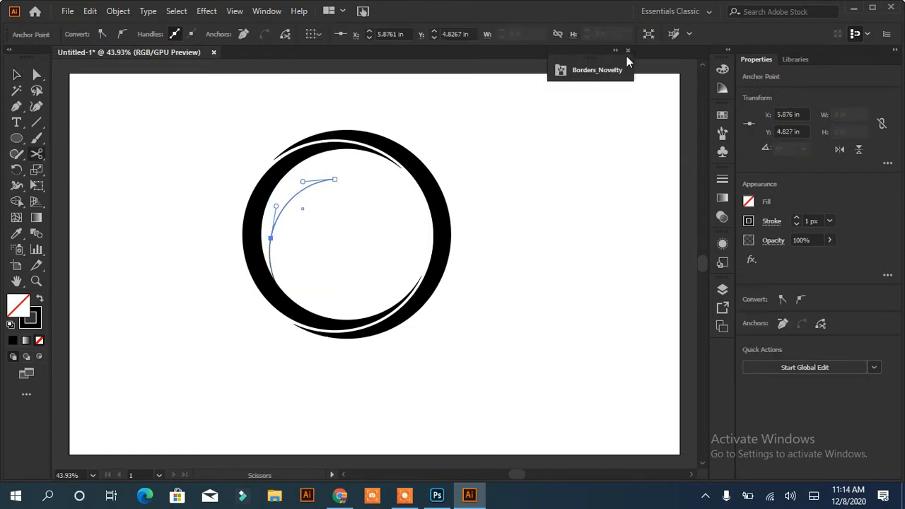
click(627, 63)
click(603, 221)
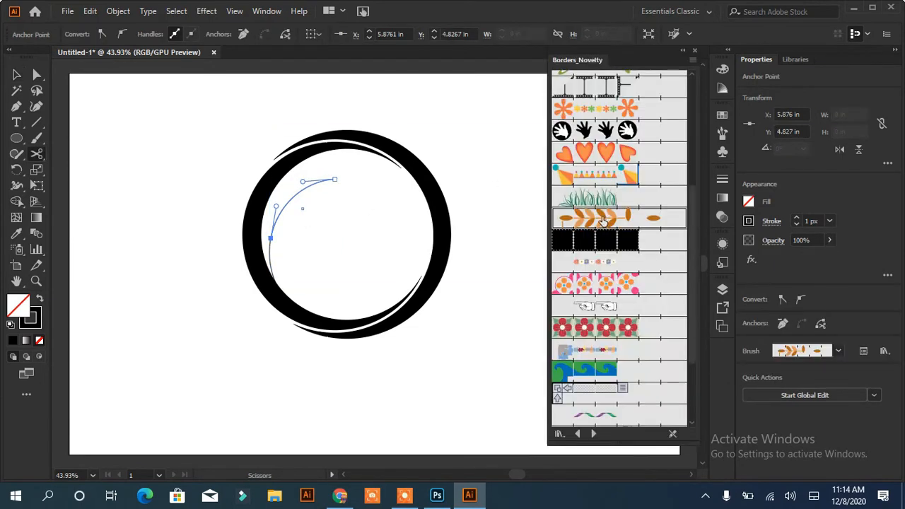
click(839, 352)
click(842, 352)
click(870, 398)
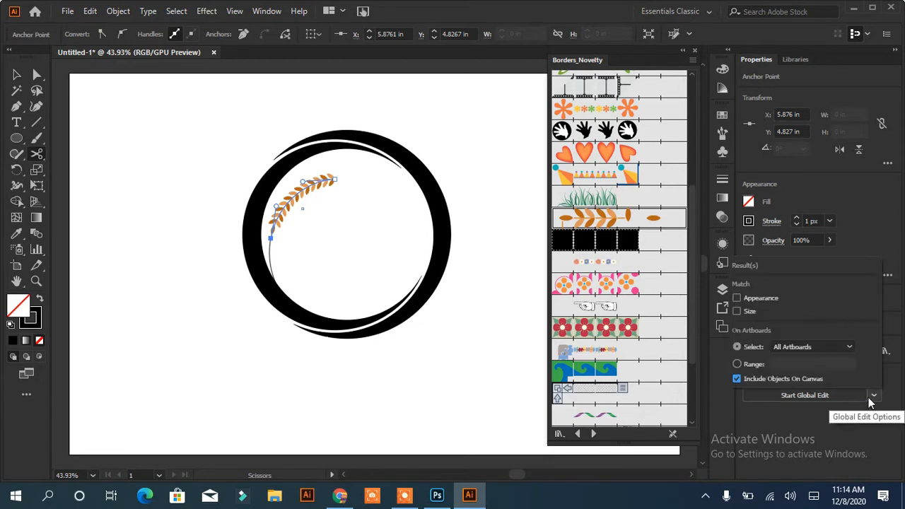
click(874, 398)
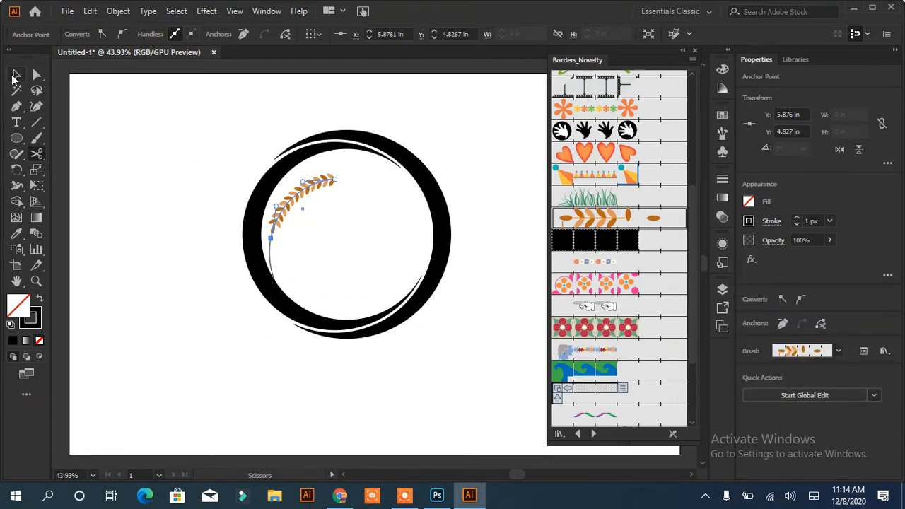
Try to rotate the leaf-brushed arc freehand, and undo the rotation
click(16, 74)
mouse_move(346, 244)
mouse_down()
mouse_move(186, 250)
mouse_move(149, 117)
mouse_move(183, 175)
mouse_up()
key(ctrl+z)
Reflect the leaf-brushed arc across the vertical axis with the preview on
right_click(290, 193)
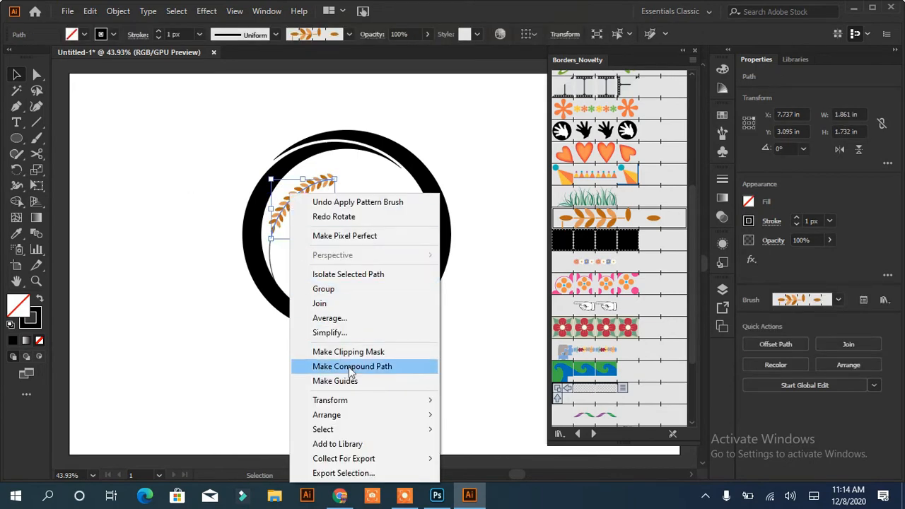
mouse_move(375, 400)
click(518, 332)
click(606, 280)
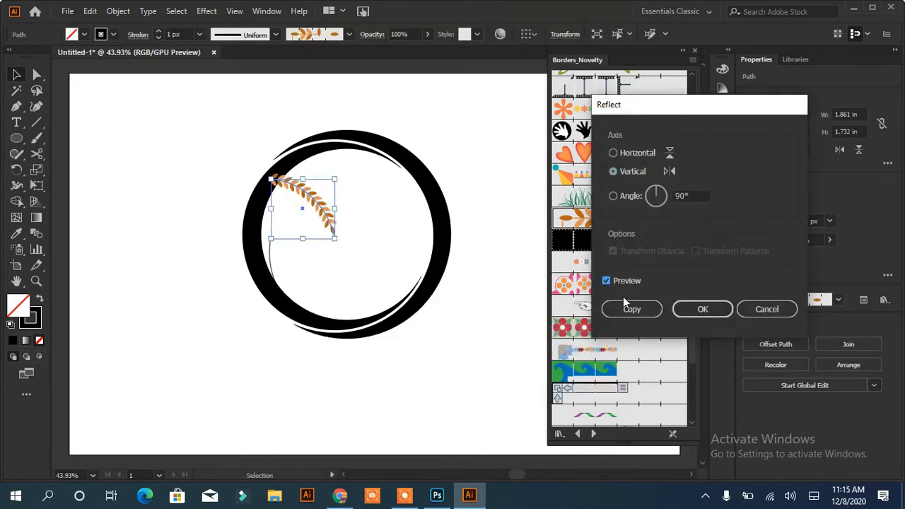
click(703, 311)
Reflect the leaf-brushed arc across the horizontal axis
right_click(323, 194)
mouse_move(396, 400)
click(515, 334)
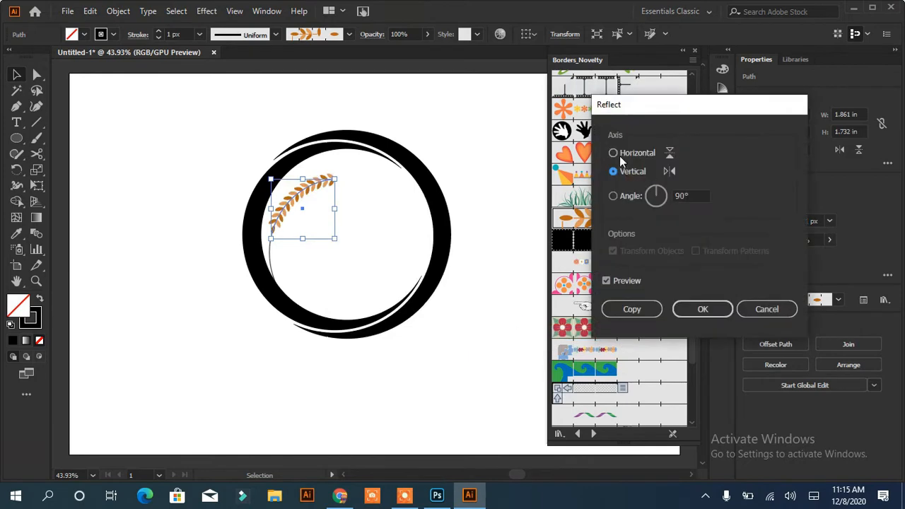
click(619, 154)
click(703, 309)
Reflect the leaf arc across the vertical axis once more and rotate it to about 266.2° to line up with the stem
right_click(325, 193)
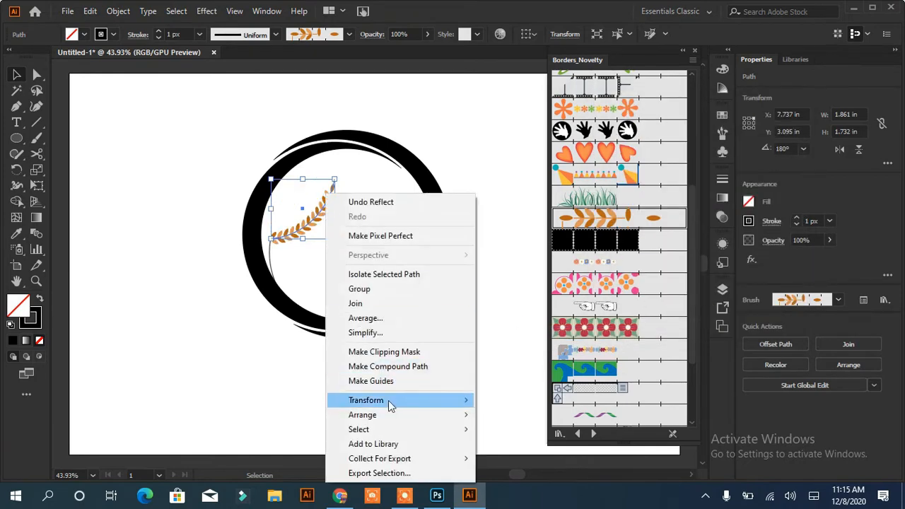
mouse_move(388, 400)
click(519, 334)
click(613, 171)
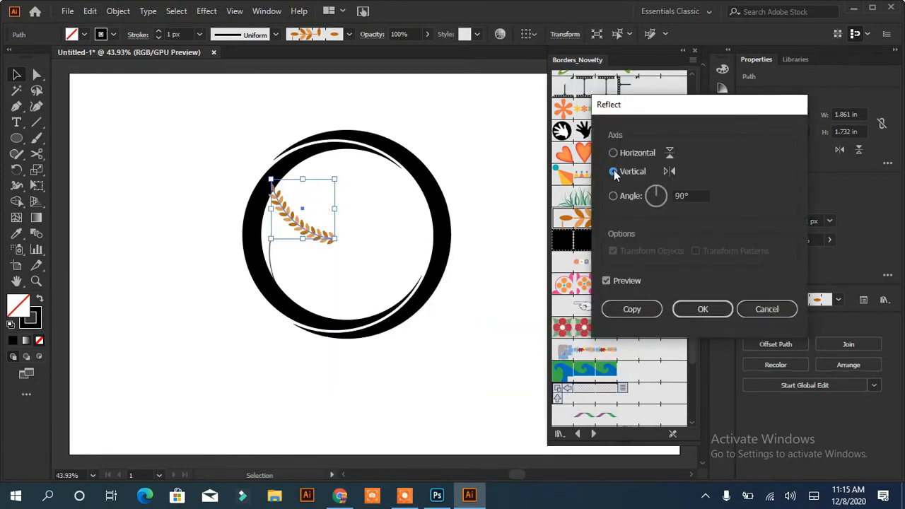
click(703, 309)
drag(338, 175, 356, 288)
click(143, 302)
Give the plain stem below the leaves a 4 px stroke with a width profile tapered at both ends
click(275, 283)
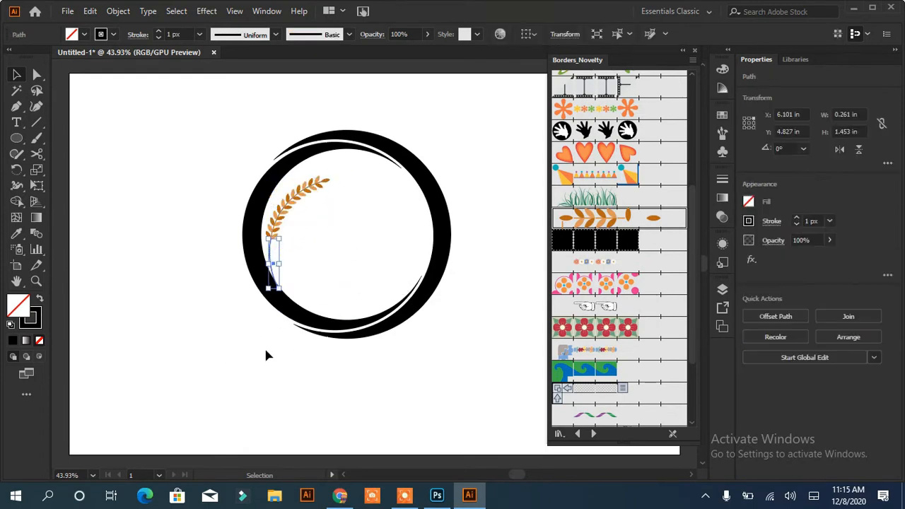
click(159, 37)
click(158, 37)
click(159, 38)
click(159, 38)
click(277, 36)
click(246, 75)
click(186, 290)
Reduce the tapered stem's stroke to 2 px
click(273, 280)
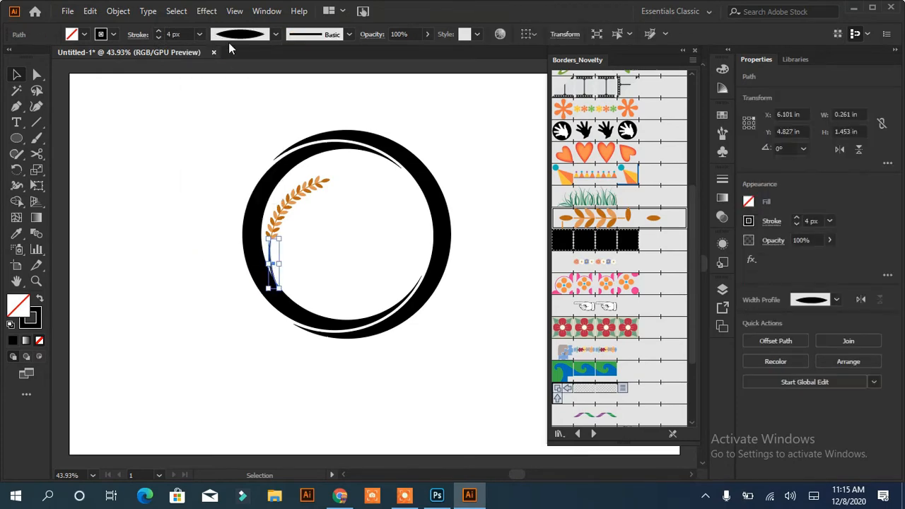
click(168, 162)
click(273, 276)
click(151, 240)
Expand the appearance of the leaf-brushed arc into editable shapes
right_click(299, 186)
click(118, 10)
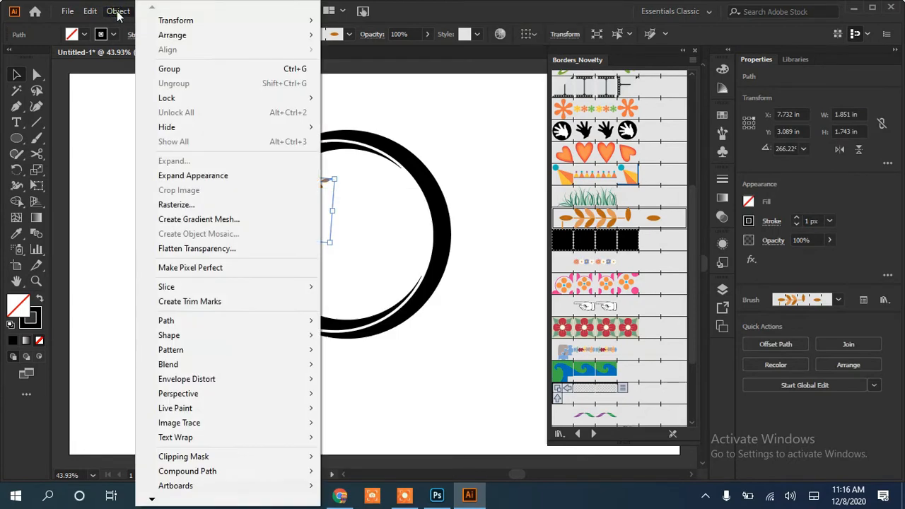
mouse_move(203, 336)
click(191, 176)
Fill the expanded leaf branch with the green swatch R=57 G=181 B=74
click(100, 34)
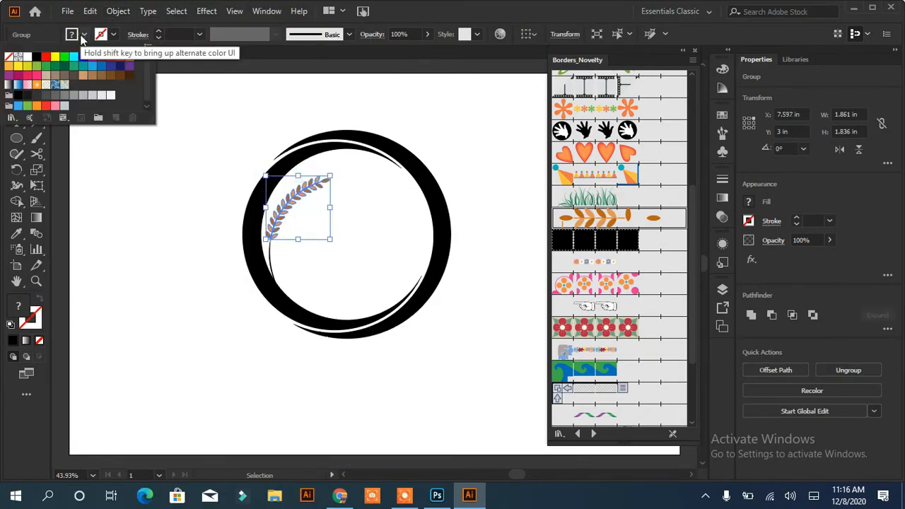
double_click(44, 67)
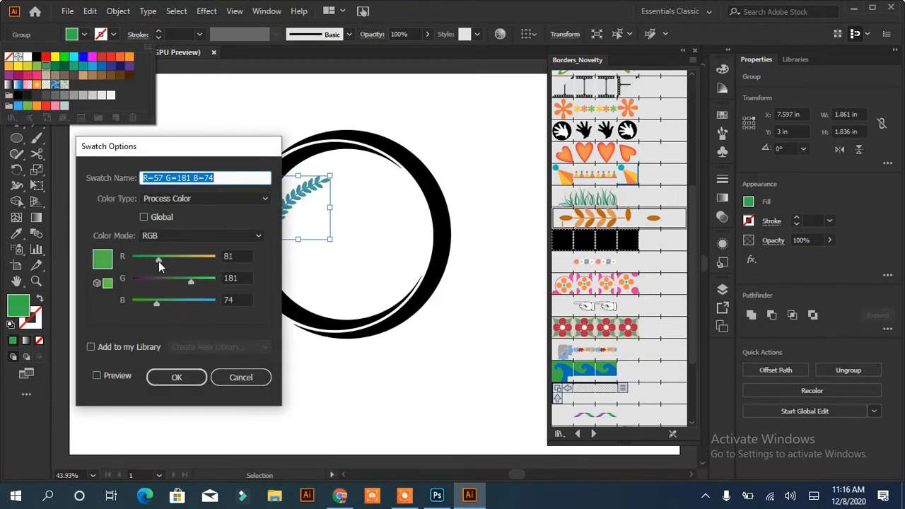
click(153, 377)
click(211, 375)
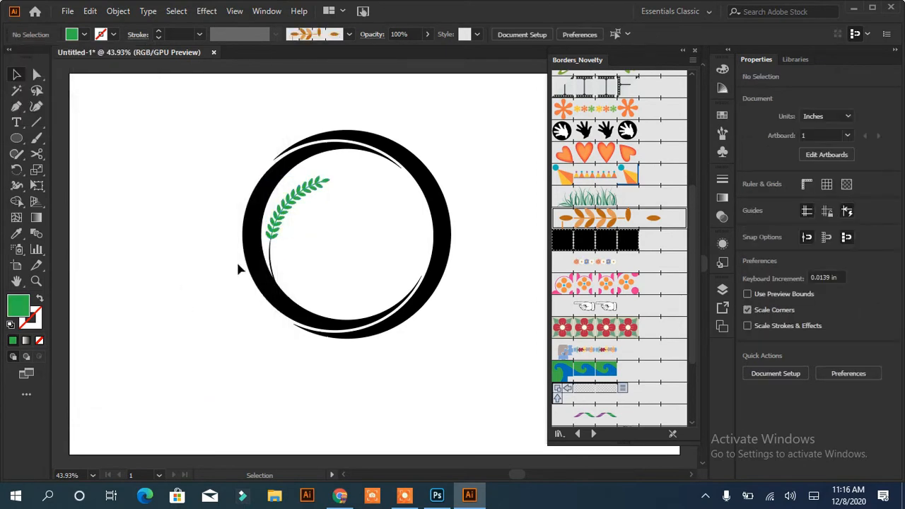
Change the stroke colour of the stem below the leaves to yellow-green
click(271, 259)
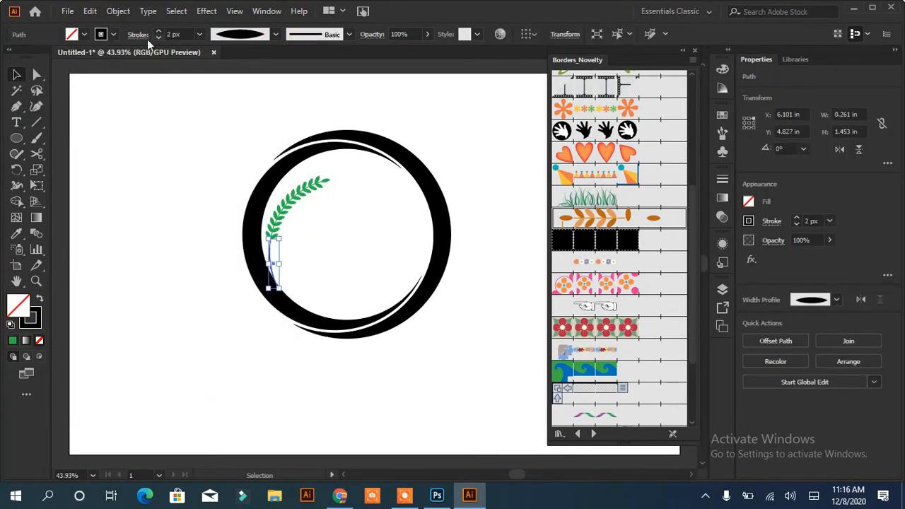
click(100, 34)
click(32, 70)
click(140, 205)
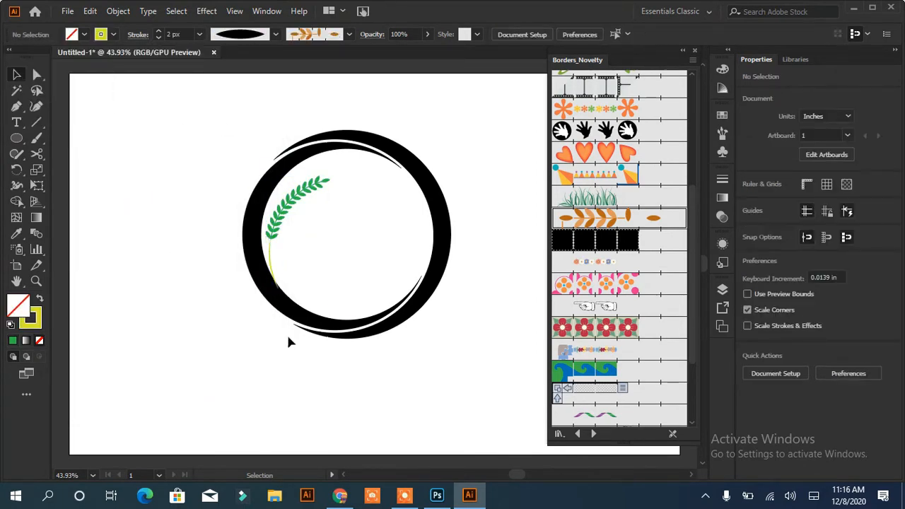
Draw a closed curved grass blade about 2.6 in high beside the stem with the Pen tool, filled yellow-green without a stroke
click(17, 106)
click(281, 289)
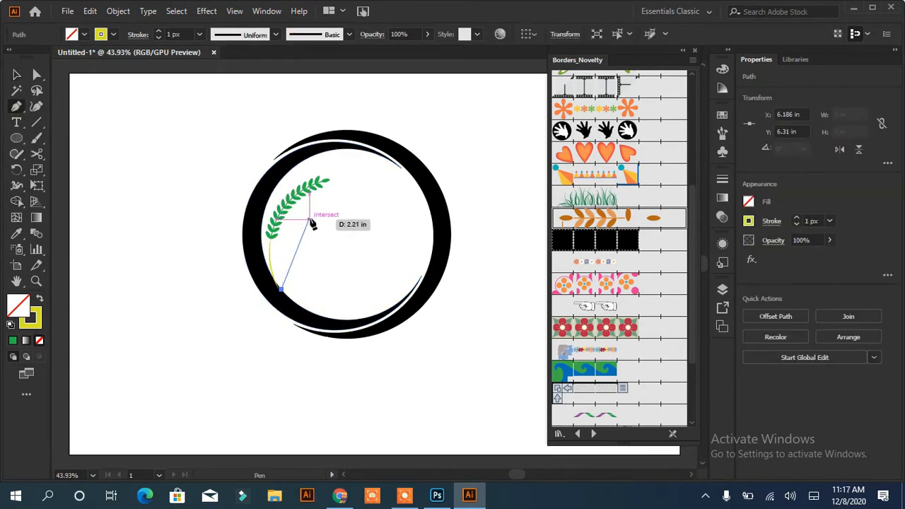
mouse_move(351, 192)
mouse_down()
mouse_move(365, 182)
mouse_move(360, 191)
mouse_up()
click(315, 210)
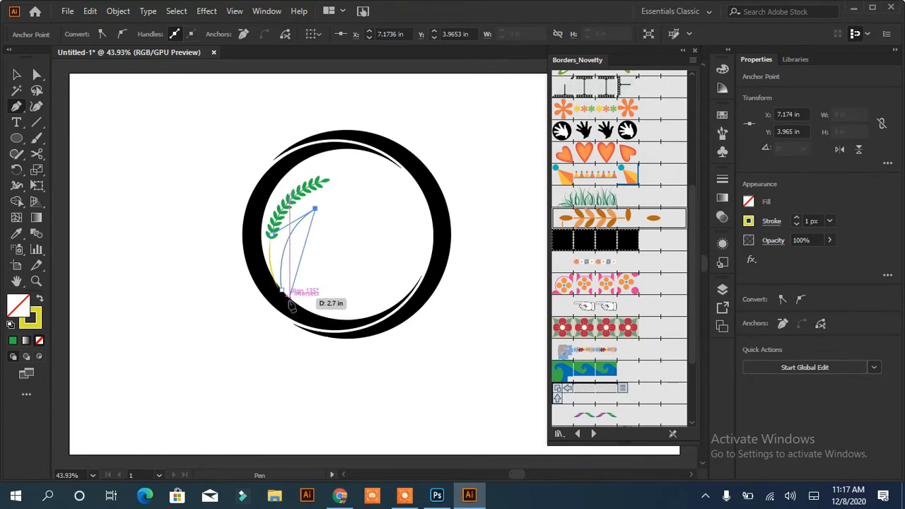
drag(290, 298, 306, 367)
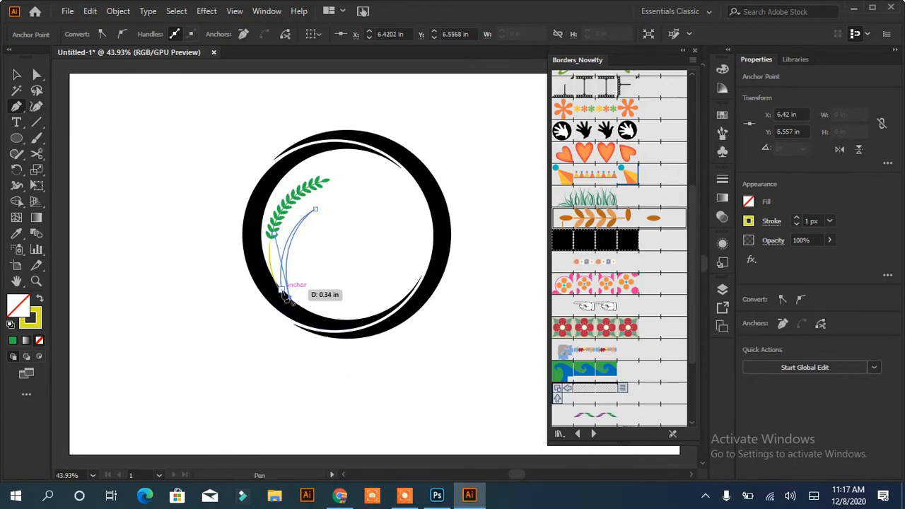
click(282, 290)
click(41, 300)
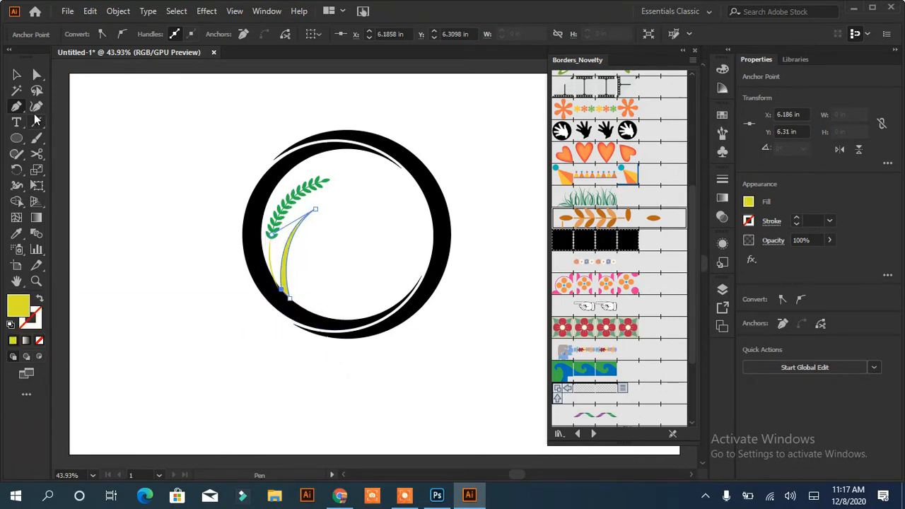
click(16, 75)
click(158, 242)
Place a copy of the leaf branch with its stem, scaled to about 1.2 by 2.1 in, on the inner side of the yellow blade
click(271, 236)
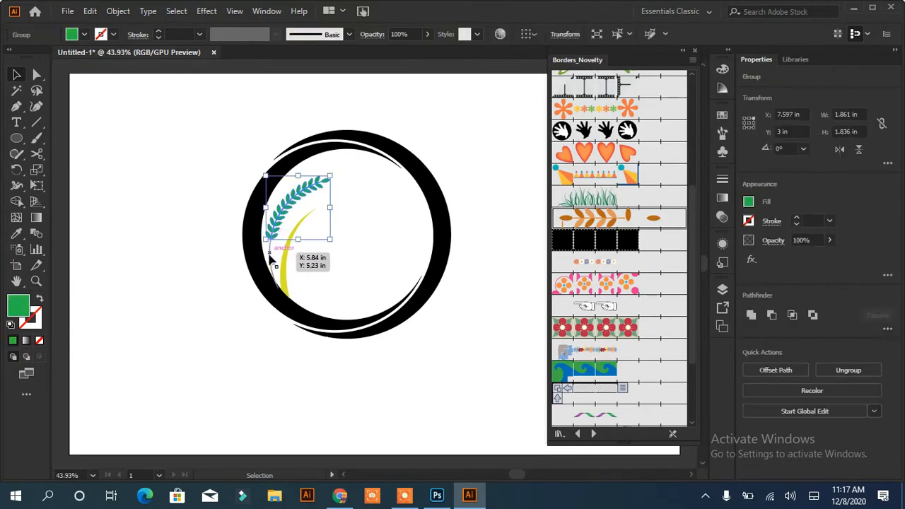
shift+click(269, 255)
drag(273, 228, 302, 261)
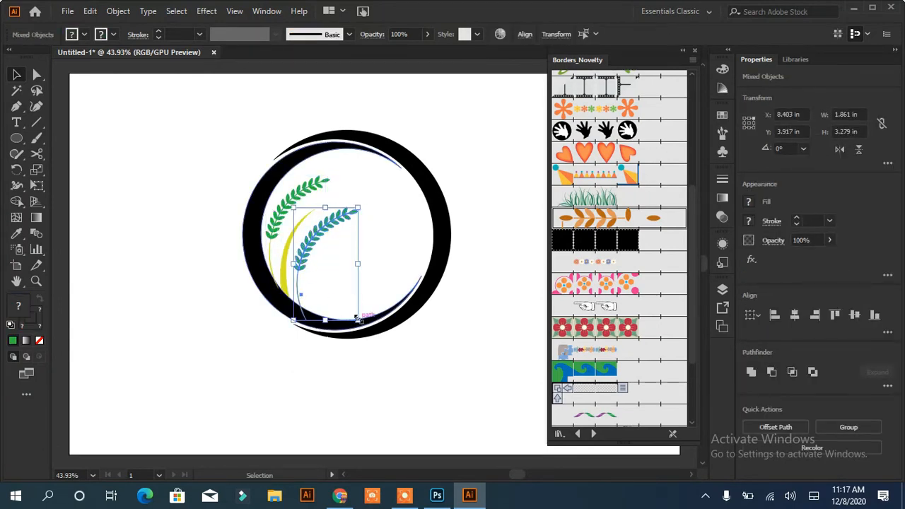
drag(358, 321, 337, 282)
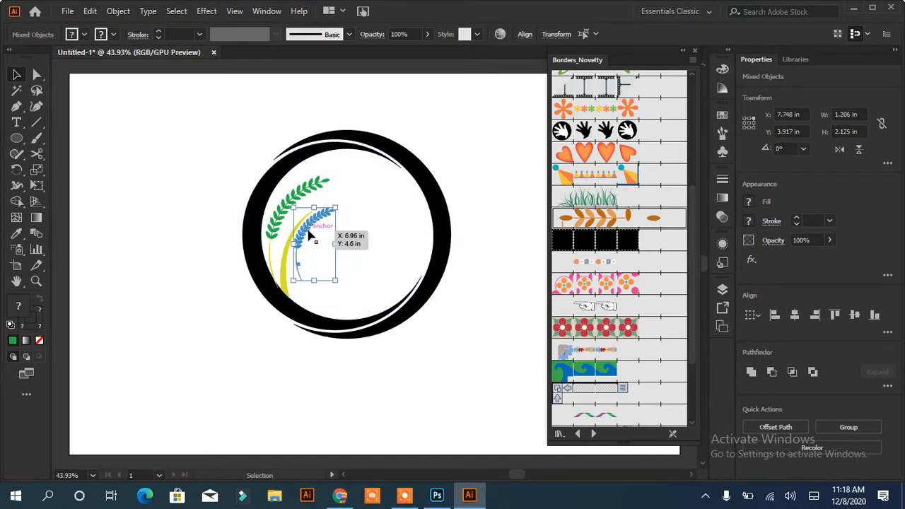
mouse_move(307, 228)
mouse_down()
mouse_move(308, 262)
mouse_move(319, 232)
mouse_up()
drag(341, 314, 342, 318)
click(435, 378)
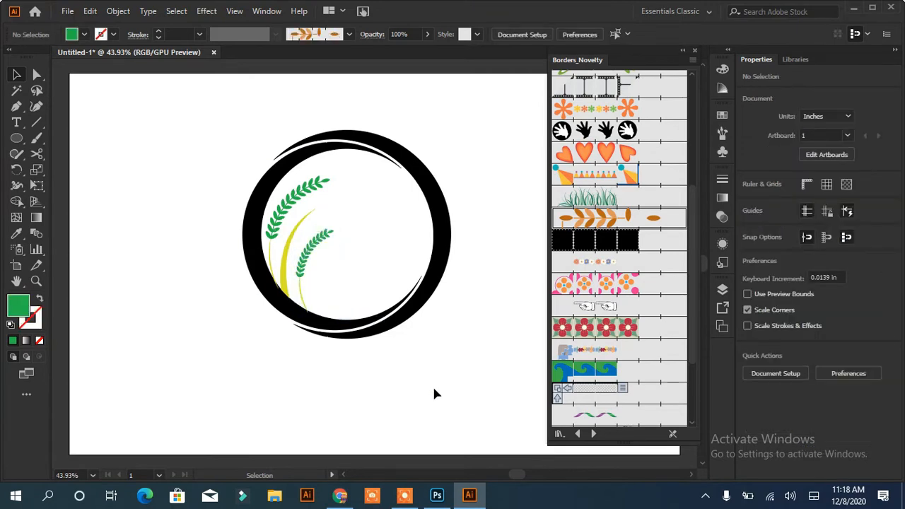
Draw a closed black curved blade about 1.6 in high with the Pen tool near the ring's bottom centre
click(17, 106)
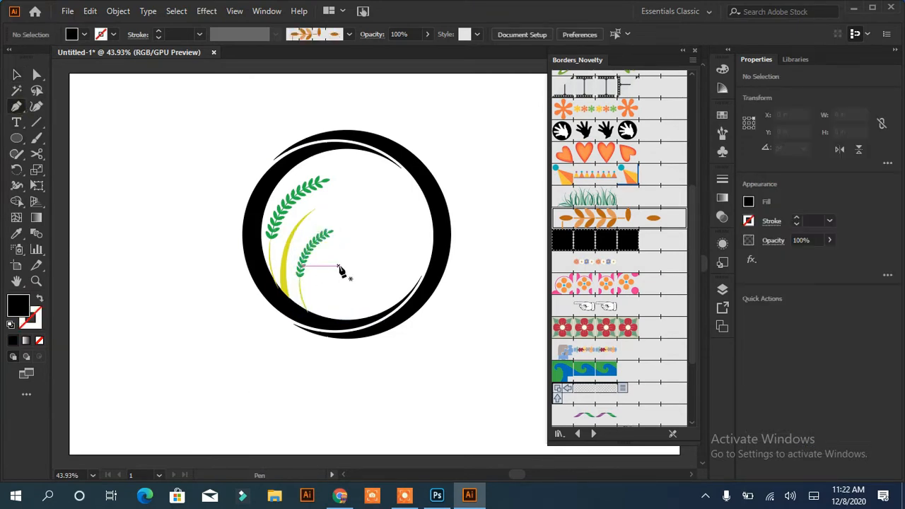
click(334, 263)
drag(356, 312, 351, 345)
click(355, 312)
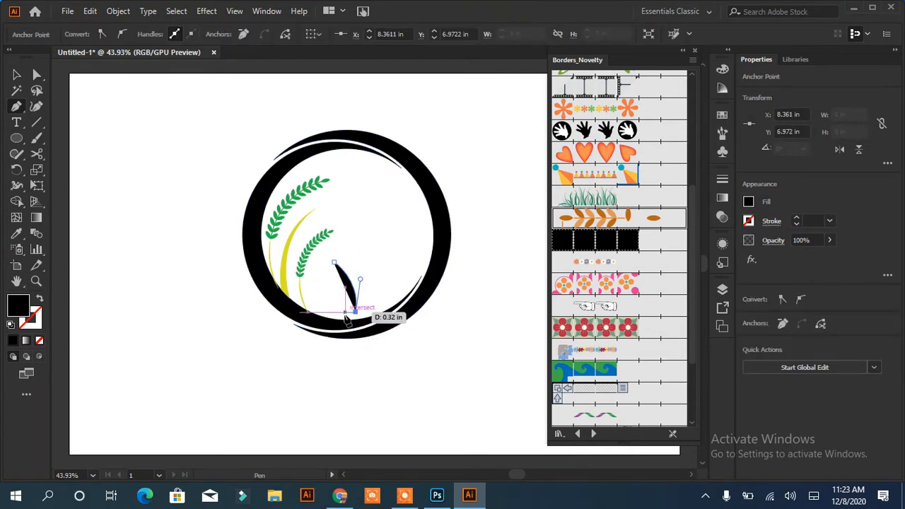
click(345, 315)
click(332, 268)
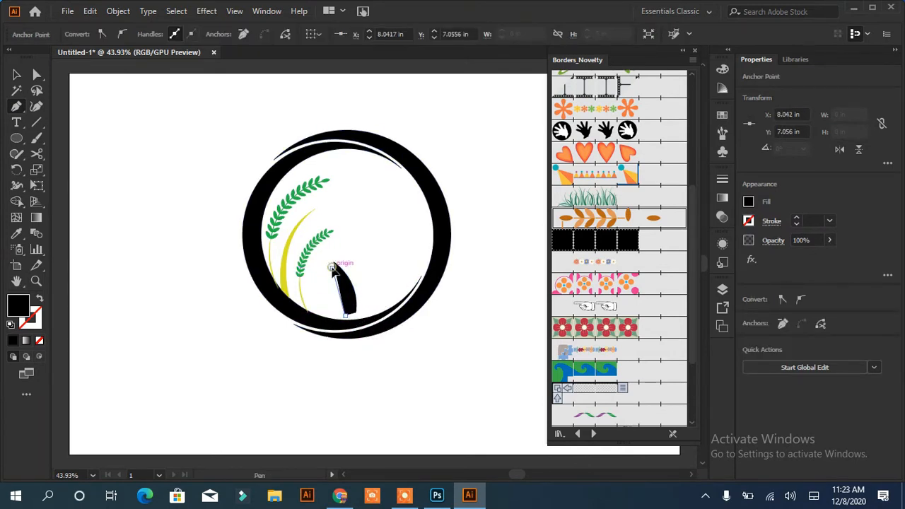
click(334, 266)
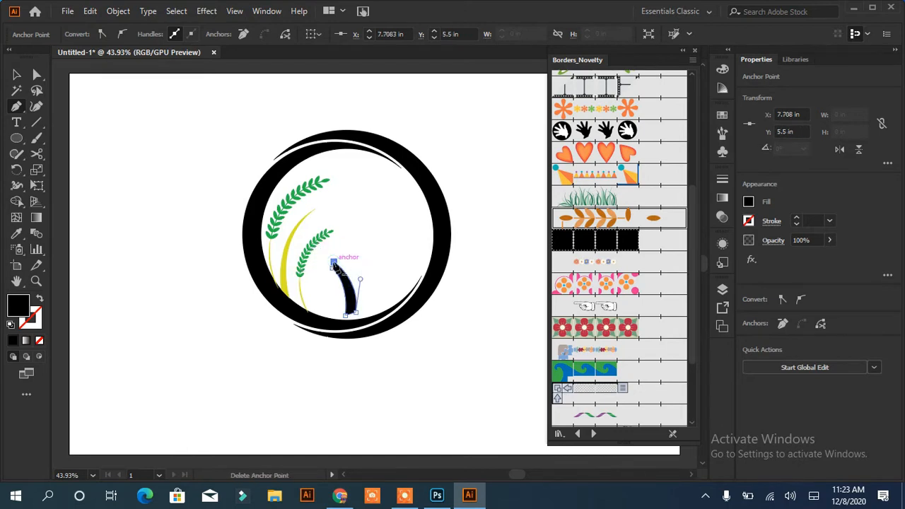
Place a copy of the black blade to its left, rotated to 349.8° and sized about 0.55 by 1.37 in
click(17, 75)
drag(349, 305, 338, 305)
drag(345, 257, 348, 261)
drag(335, 299, 341, 303)
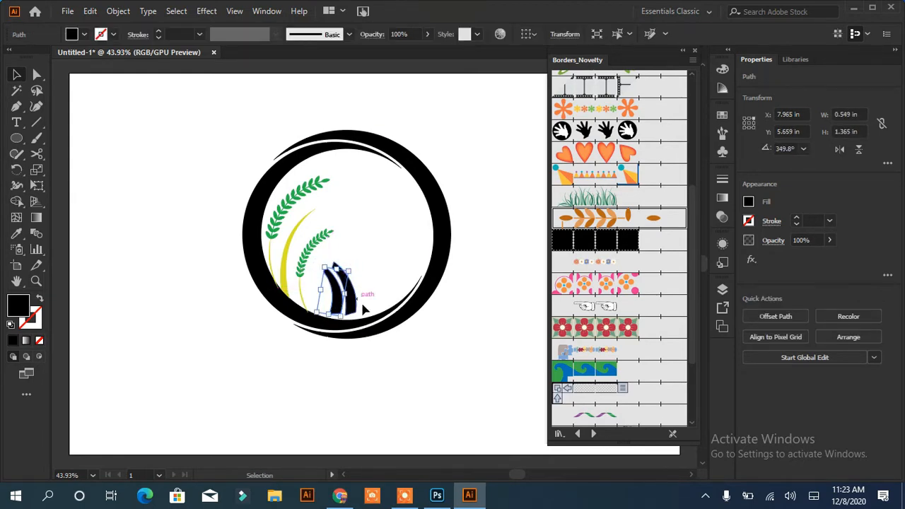
click(363, 308)
Add a third black blade as a copy left of the second, rotated to about 329.8° and reduced to about 0.46 by 1.12 in
drag(324, 297, 334, 303)
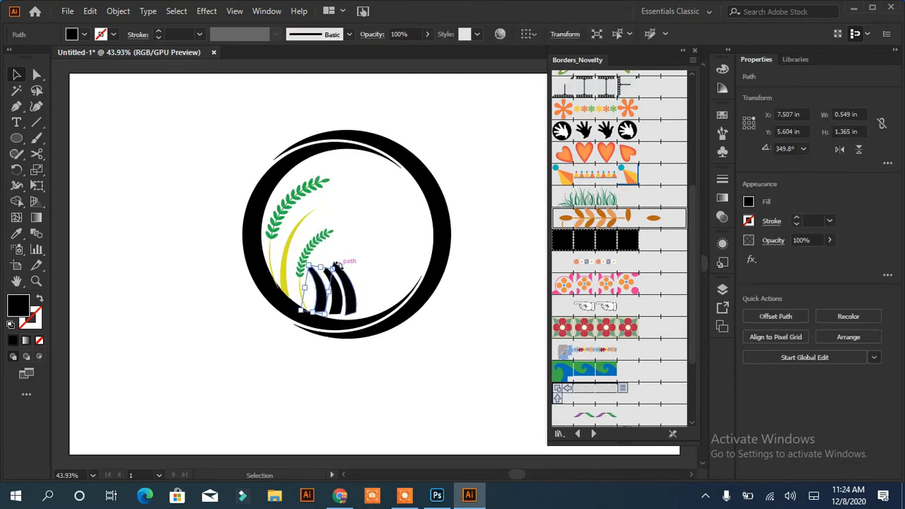
drag(346, 271, 342, 269)
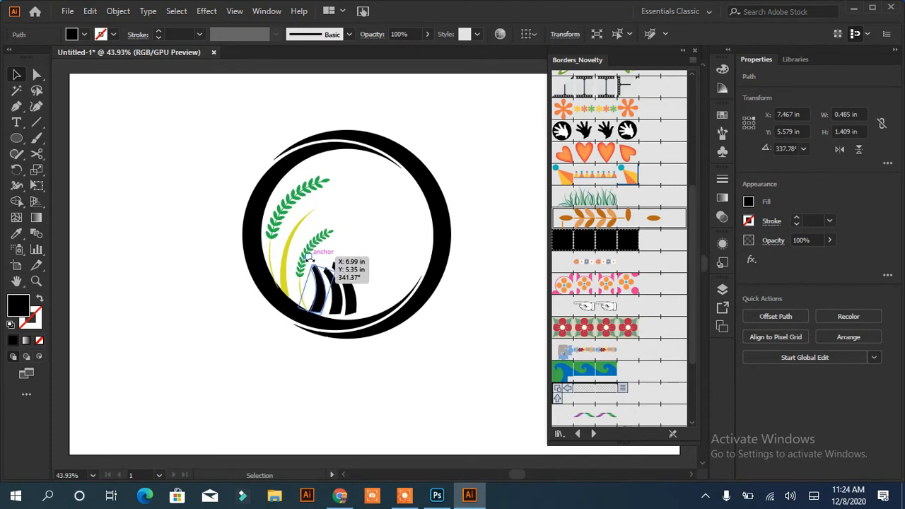
drag(310, 258, 310, 258)
drag(310, 311, 310, 307)
drag(325, 268, 314, 308)
click(324, 292)
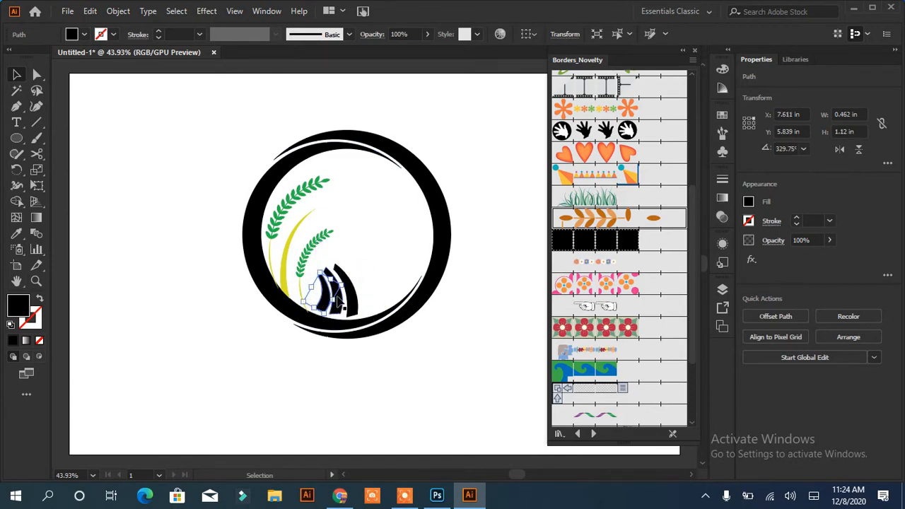
click(389, 349)
Reshape the bases of the middle and right black blades by moving their bottom anchor points down towards the ring
click(351, 307)
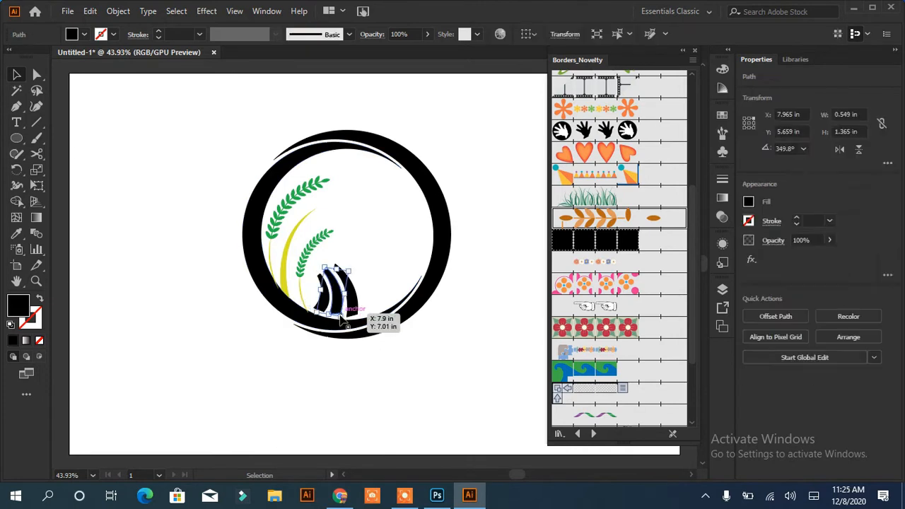
key(a)
click(167, 267)
click(340, 315)
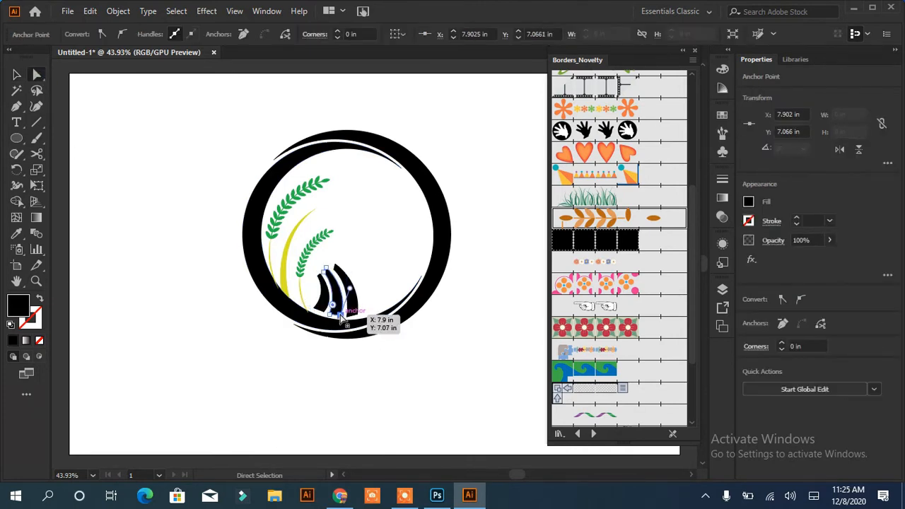
drag(342, 318, 349, 322)
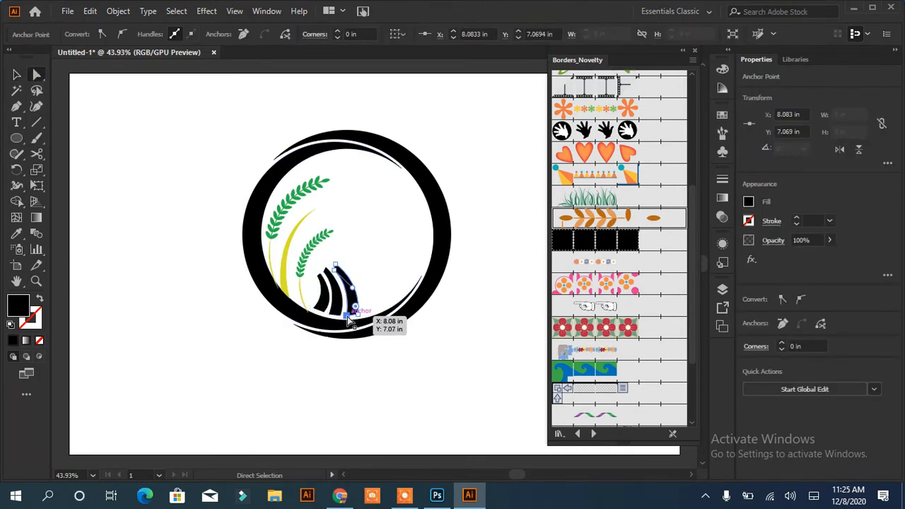
click(333, 366)
click(329, 315)
click(377, 367)
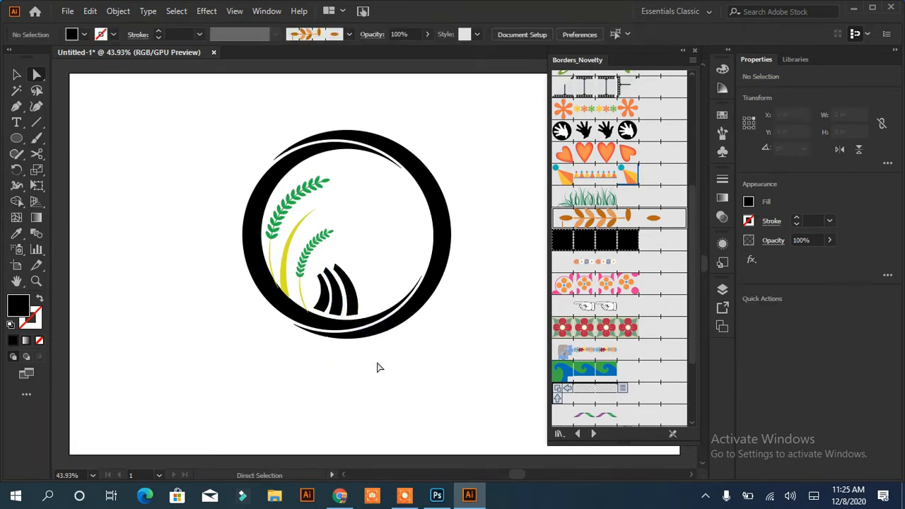
Group the three black curved blades
drag(363, 279, 322, 300)
click(17, 75)
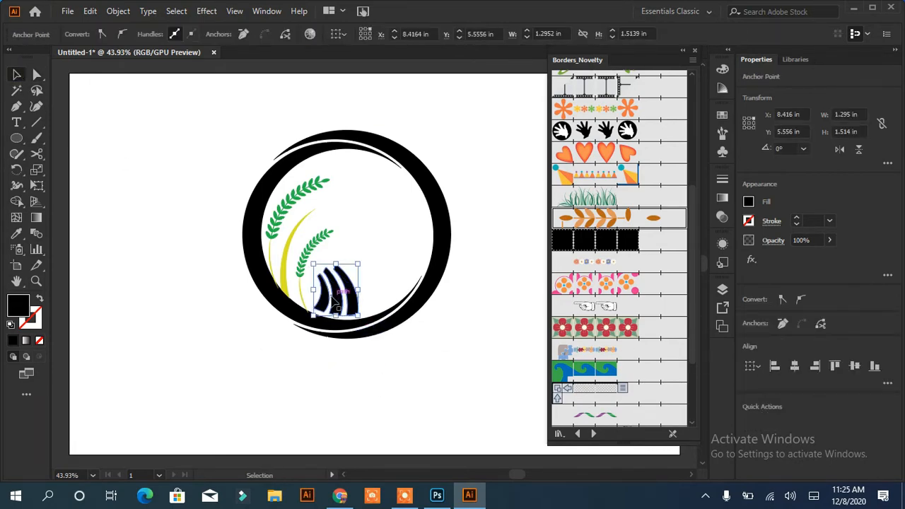
right_click(333, 296)
click(398, 107)
Reflect a copy of the blade group vertically and place it on the right, rotated and sized about 1.81 by 1.34 in
right_click(351, 291)
mouse_move(420, 209)
click(562, 257)
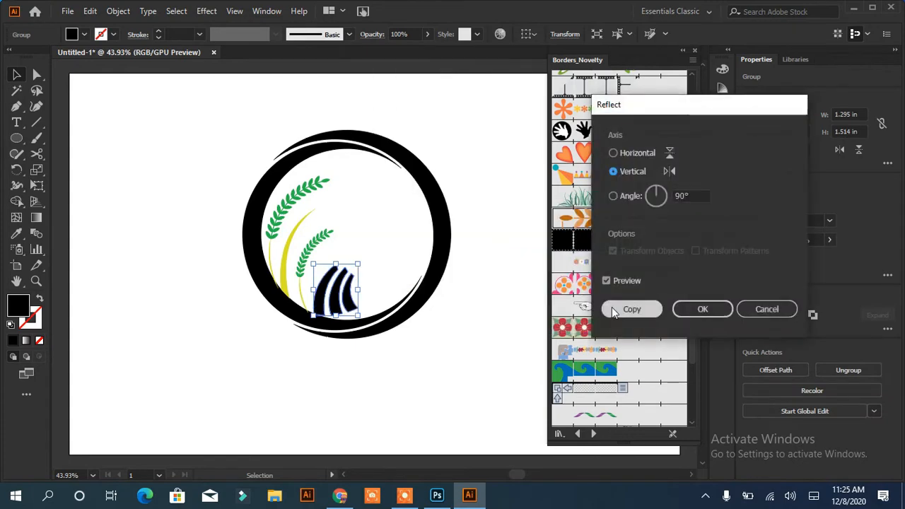
click(616, 309)
drag(382, 285, 408, 293)
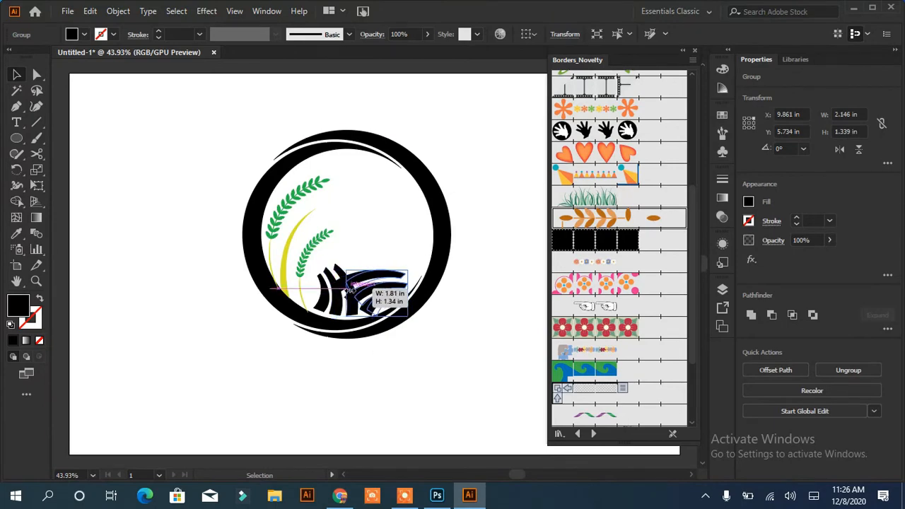
click(38, 78)
click(127, 251)
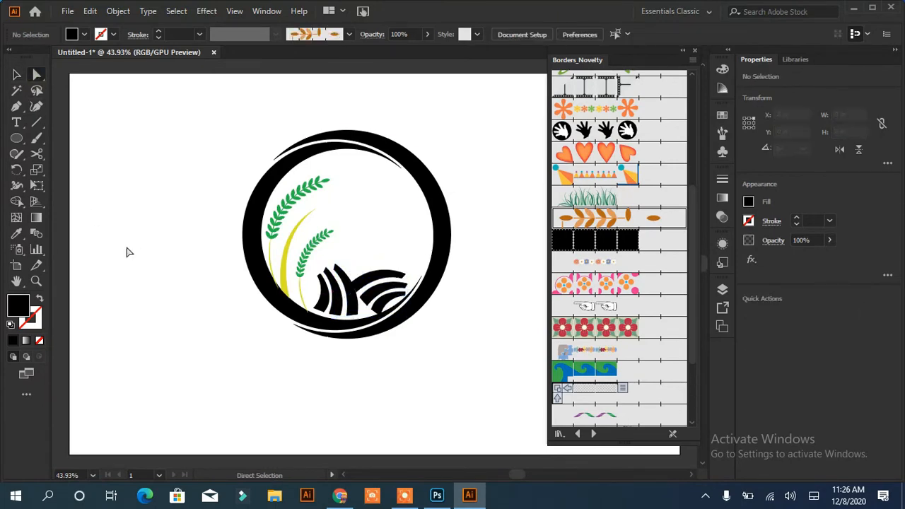
Ungroup the mirrored blades and shift the lower ones slightly right to space them inside the ring
click(17, 75)
right_click(380, 275)
click(437, 153)
click(481, 191)
click(367, 300)
mouse_move(368, 303)
mouse_down()
mouse_move(355, 308)
mouse_move(398, 305)
mouse_move(363, 319)
mouse_move(381, 313)
mouse_move(376, 324)
mouse_move(378, 305)
mouse_up()
click(422, 364)
click(387, 342)
click(383, 320)
click(398, 355)
click(385, 305)
Extend the lowest mirrored blade by moving its base anchor point down-left to the ring's inner edge
click(37, 74)
click(374, 317)
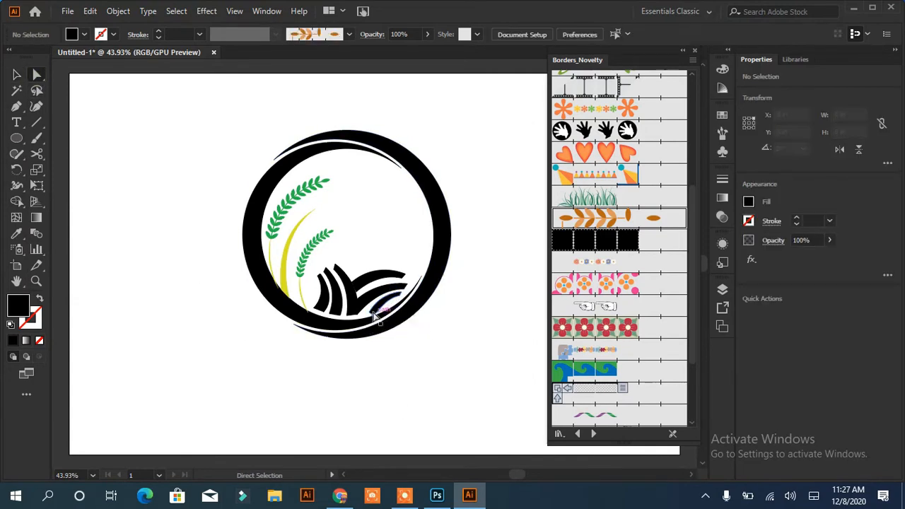
click(375, 317)
click(399, 346)
click(371, 313)
drag(370, 313, 363, 321)
click(399, 367)
click(352, 309)
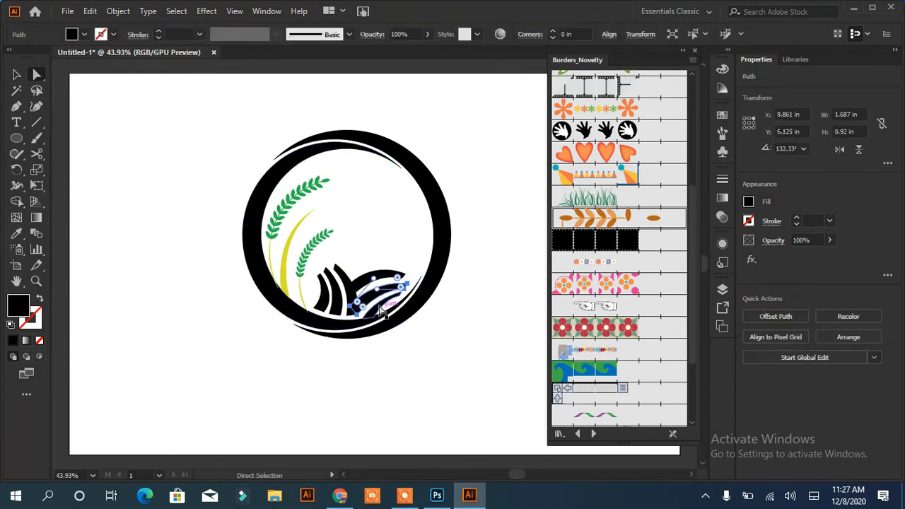
click(133, 125)
Change the stacking order so the left blade group lies in front of the mirrored blades
key(v)
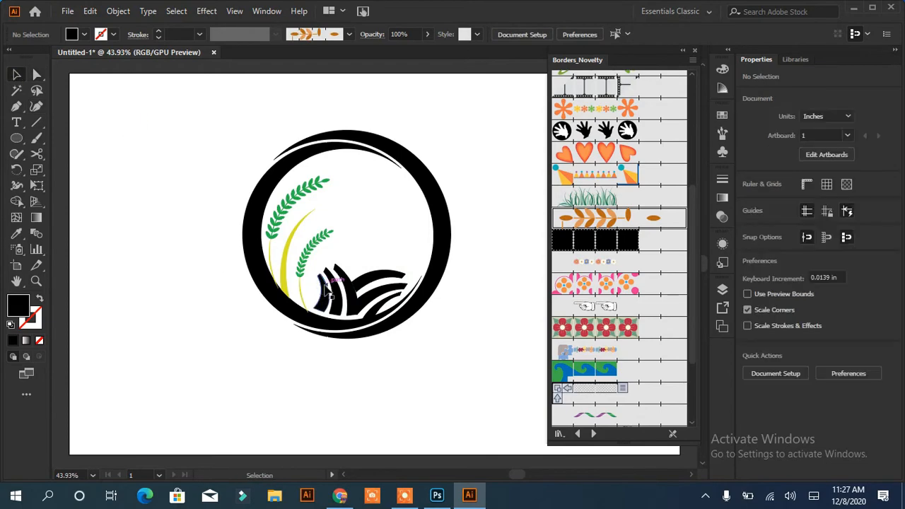
right_click(347, 290)
mouse_move(434, 219)
click(506, 261)
click(476, 370)
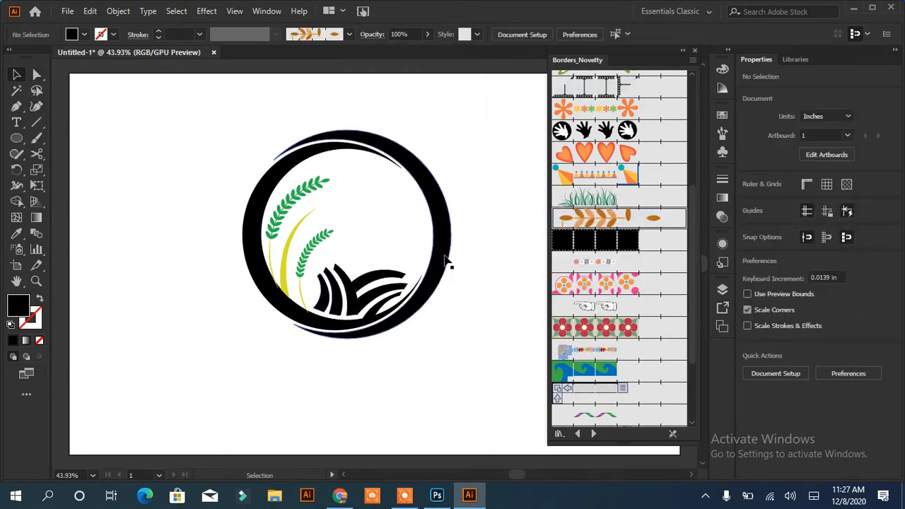
Ungroup the black ring into its separate crescents
click(445, 258)
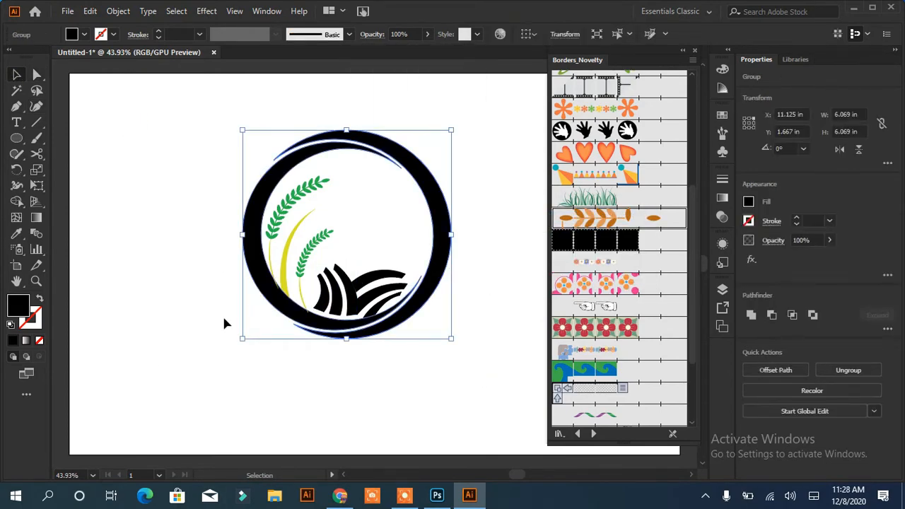
key(ctrl+shift+g)
click(227, 316)
Fill the right-hand outer crescent with a linear gradient whose start colour is sampled from the yellow blade
click(446, 231)
click(721, 198)
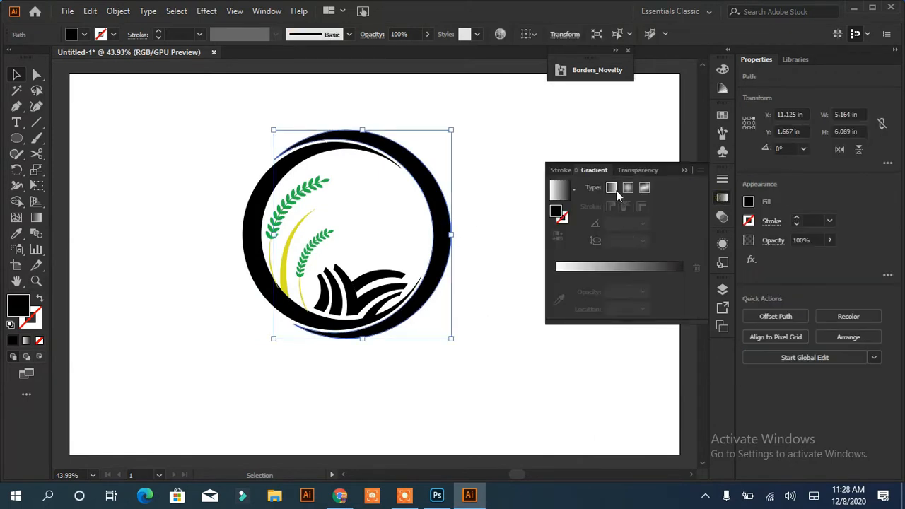
click(613, 189)
click(556, 292)
double_click(557, 291)
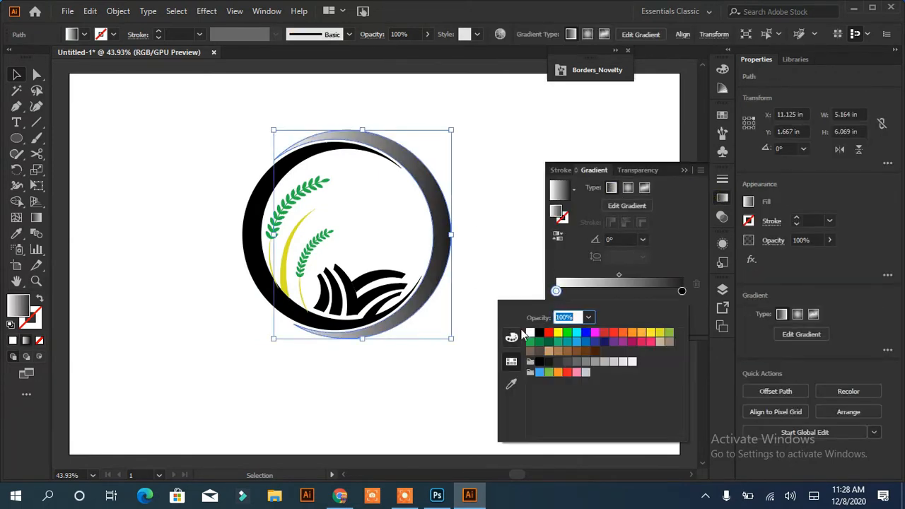
click(511, 384)
click(285, 257)
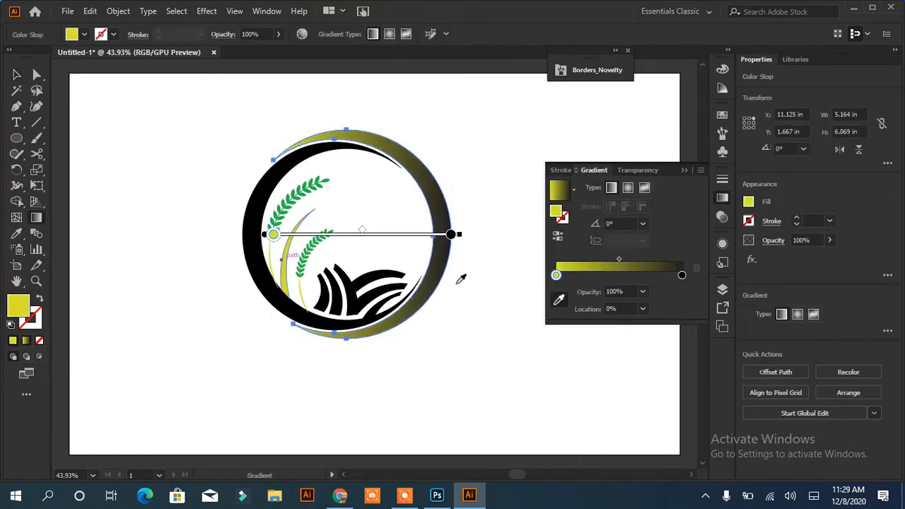
Set the end colour of the outer crescent's gradient to dark green
double_click(451, 235)
click(312, 287)
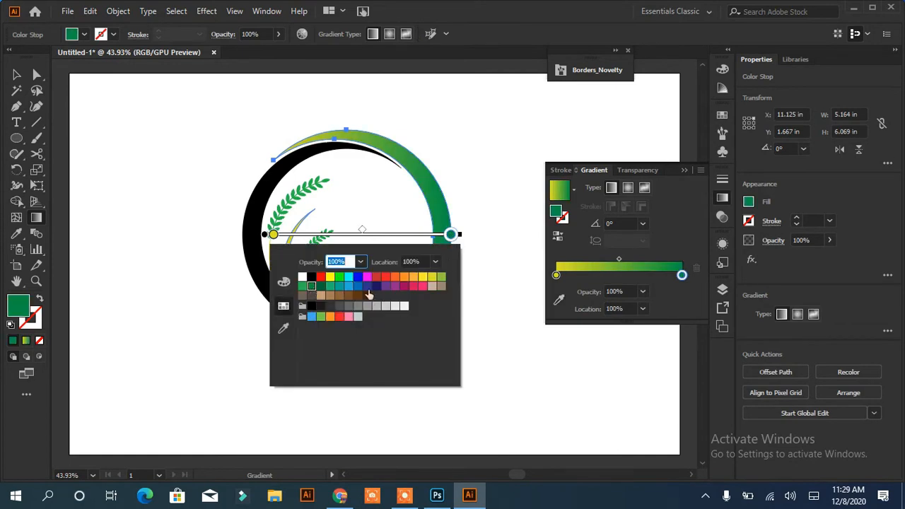
click(497, 286)
click(17, 74)
click(97, 200)
Apply the same yellow-to-green linear gradient to the remaining black crescent of the ring
click(251, 213)
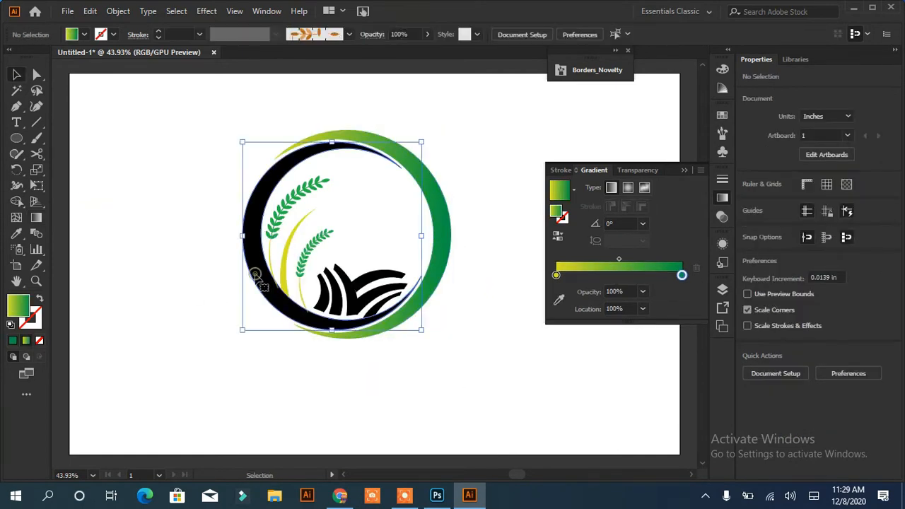
click(633, 283)
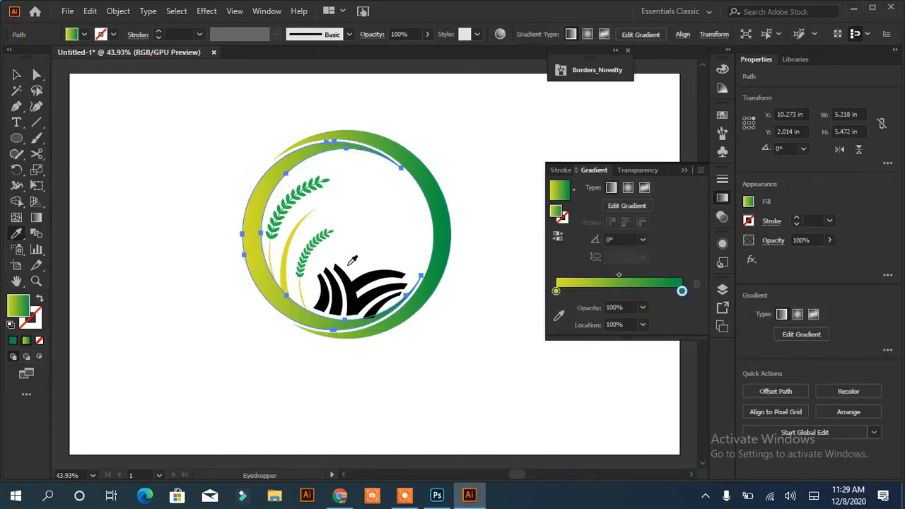
click(16, 75)
click(244, 349)
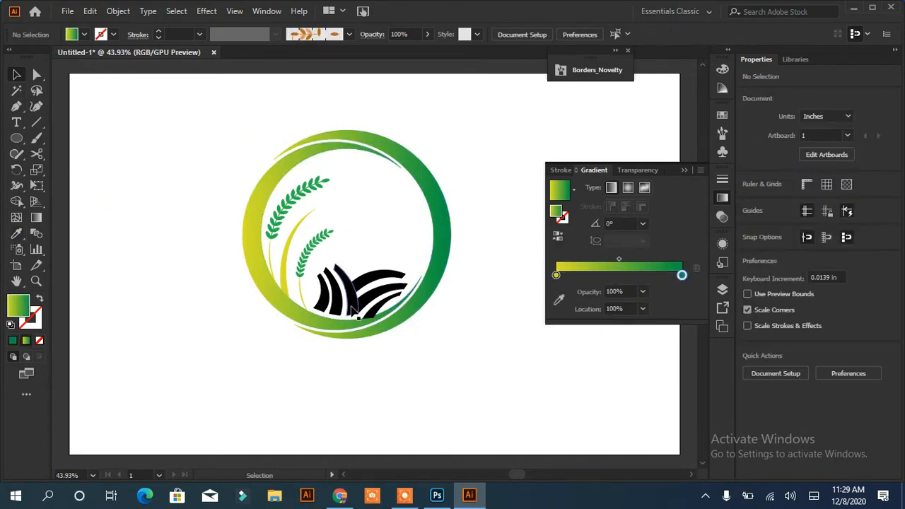
Copy the ring's yellow-to-green gradient onto the left blade group with the Eyedropper
click(334, 290)
key(i)
click(440, 238)
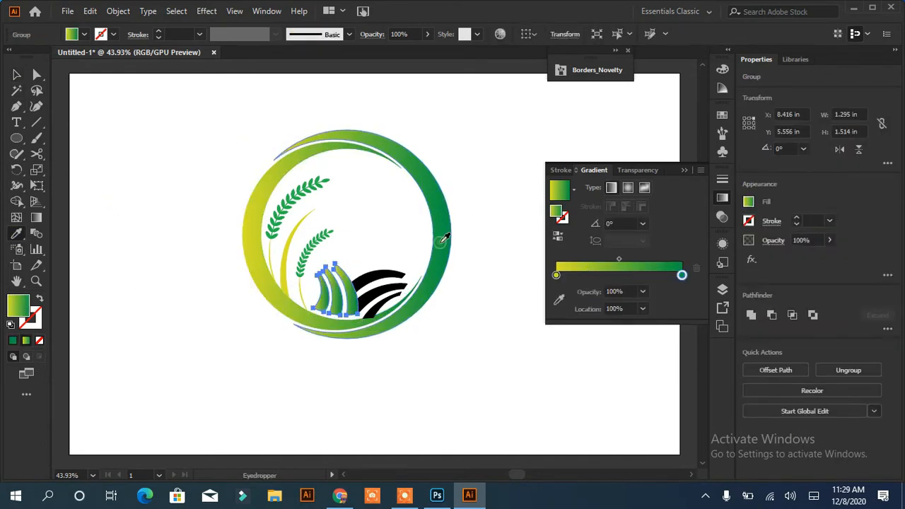
click(16, 74)
Copy the ring's yellow-to-green gradient onto the three mirrored blades with the Eyedropper
click(379, 320)
click(377, 316)
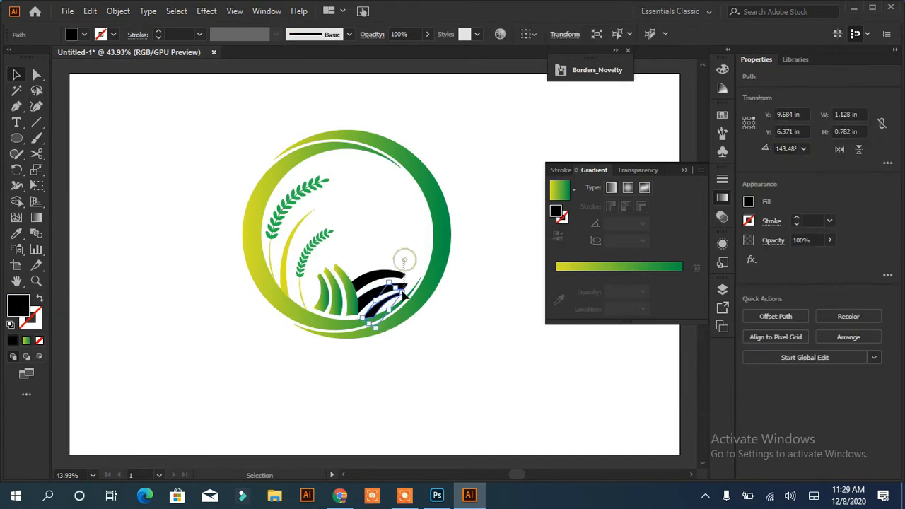
shift+click(402, 294)
key(i)
click(239, 255)
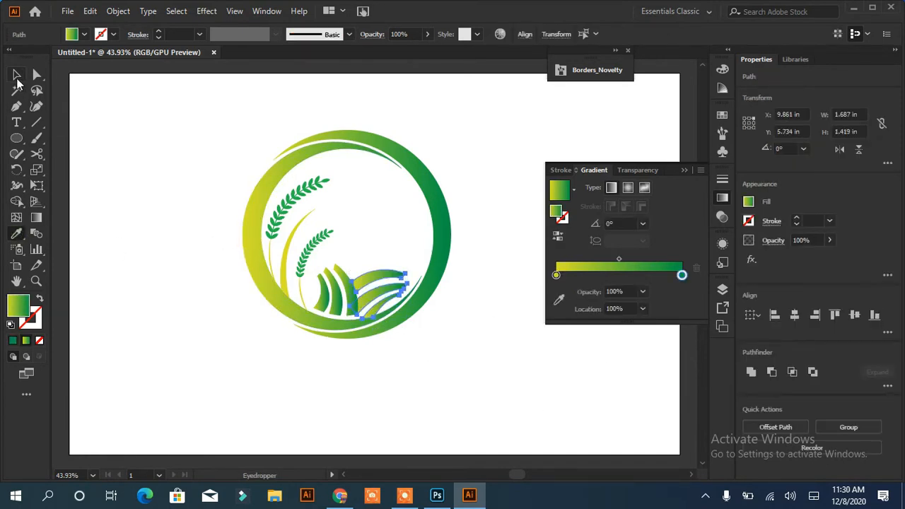
click(16, 75)
click(174, 242)
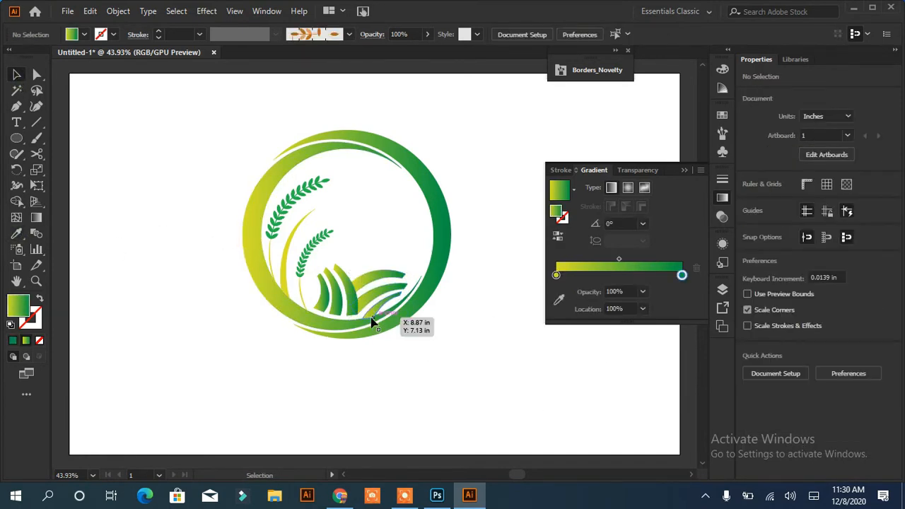
Draw a circle about 4.9 in across along the ring's inner edge, with no fill and a 9 px gradient stroke
drag(16, 138, 48, 170)
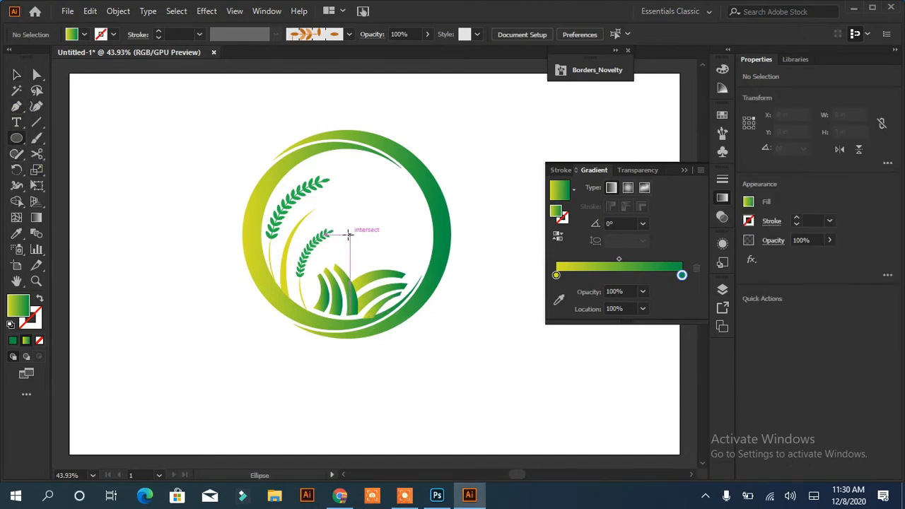
drag(345, 230, 431, 291)
click(39, 297)
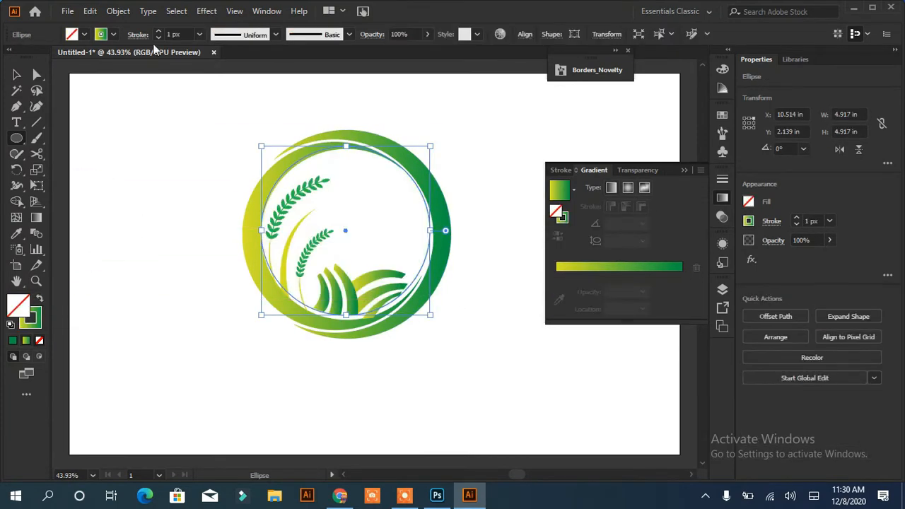
click(159, 32)
click(159, 38)
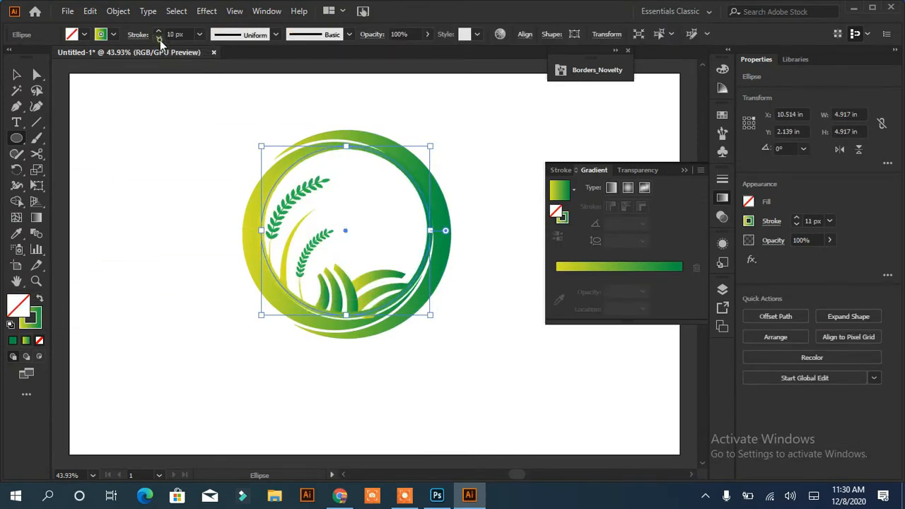
Expand the circle's stroke into an editable shape
click(118, 11)
click(172, 162)
click(426, 317)
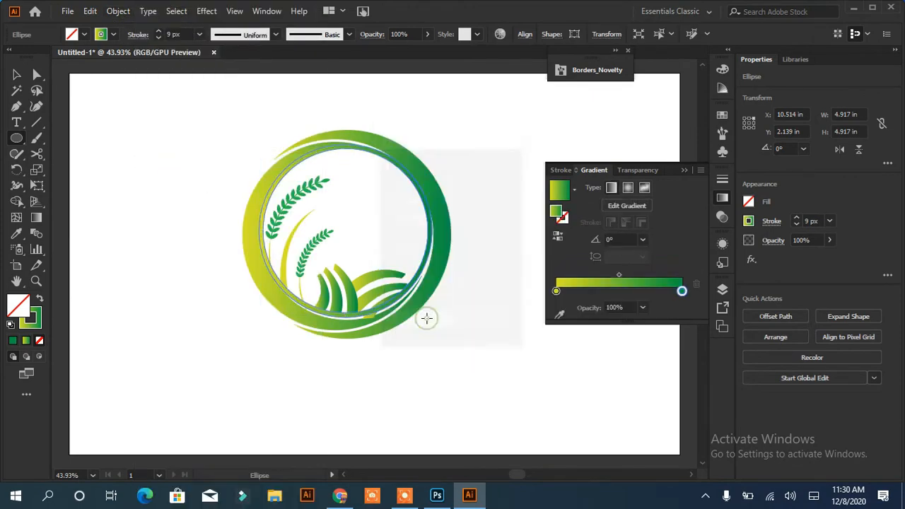
Select all the artwork and merge the circle's overlaps across the blade bases with the Shape Builder tool
key(v)
key(ctrl+a)
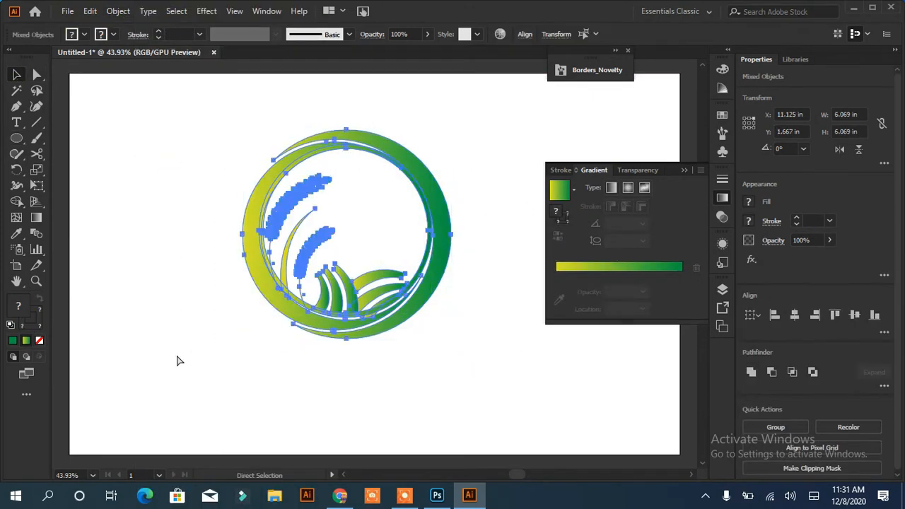
key(ctrl+equal)
key(ctrl+equal)
key(ctrl+equal)
drag(248, 349, 207, 224)
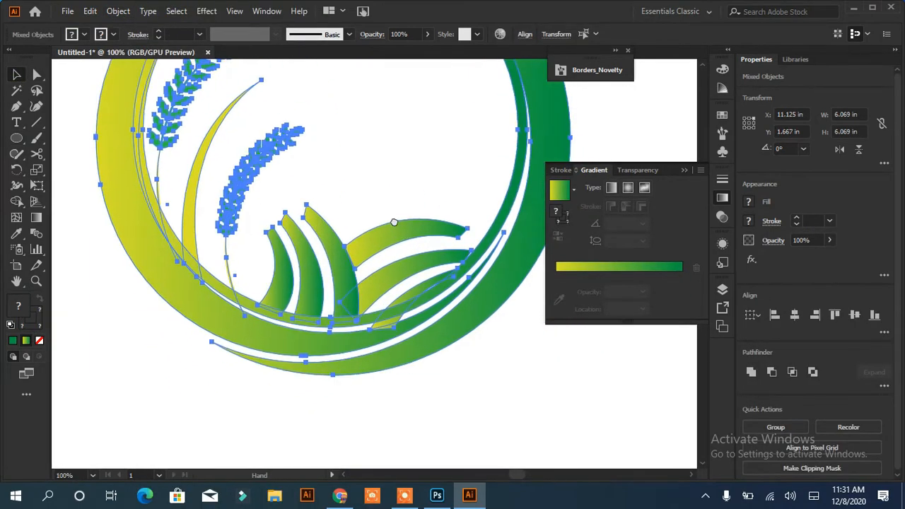
click(17, 202)
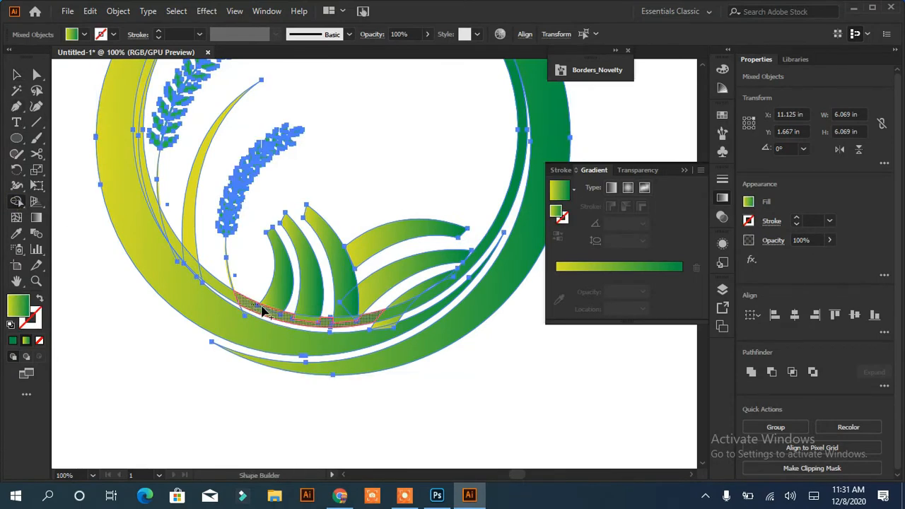
drag(261, 312, 323, 326)
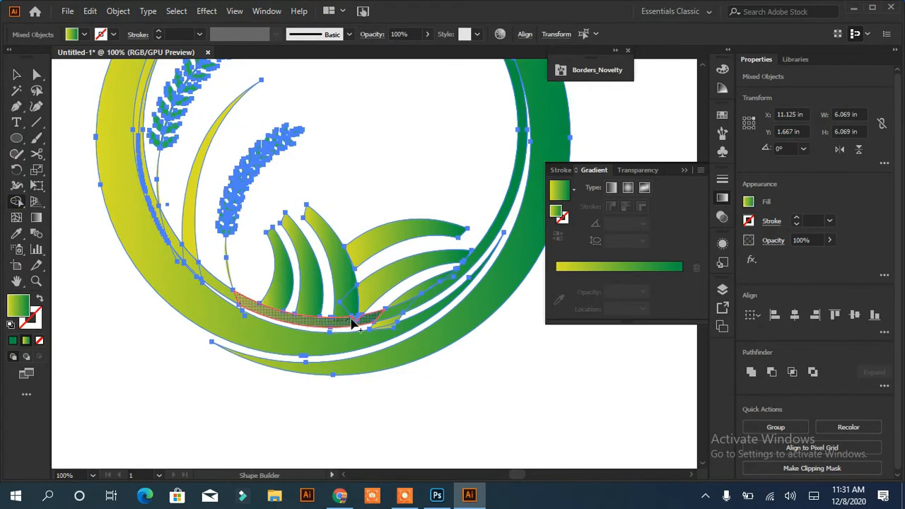
mouse_move(383, 320)
mouse_down()
mouse_move(436, 303)
mouse_move(455, 283)
mouse_up()
click(16, 75)
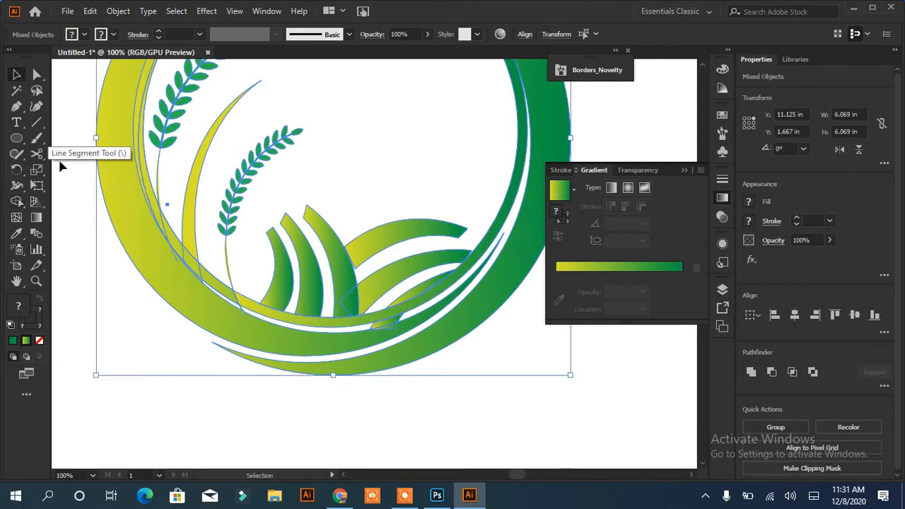
Delete the merged circle strip and the leftover blade piece below it to leave a gap above the ring
click(145, 333)
click(340, 325)
key(Delete)
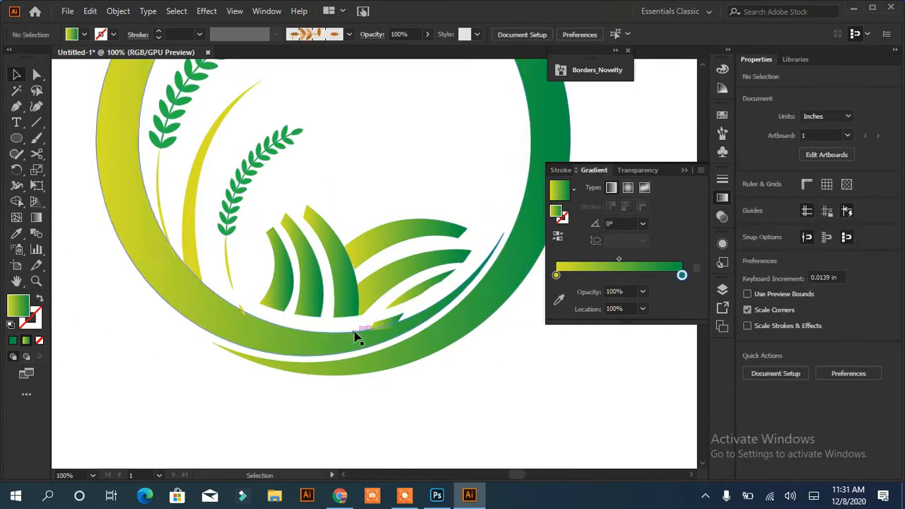
click(382, 321)
key(Delete)
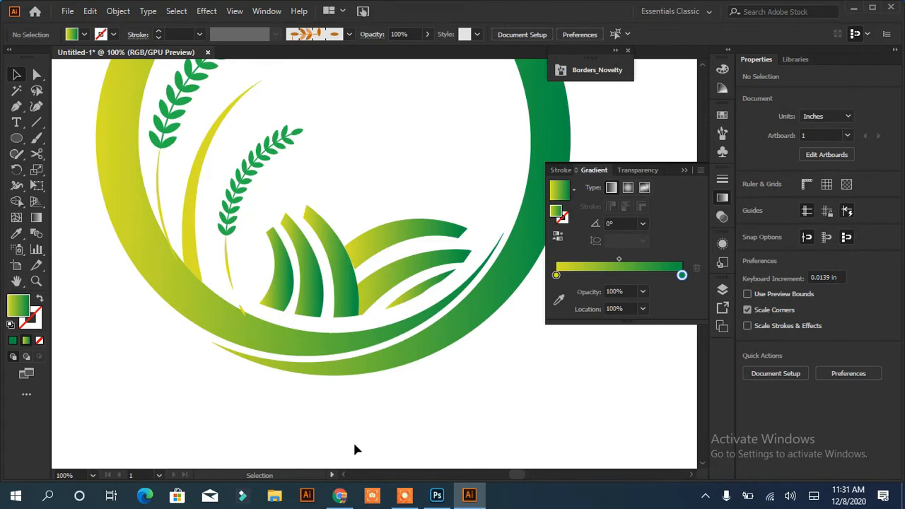
Delete the small stray yellow fragment on the ring's inner edge below the grass
click(246, 316)
key(Delete)
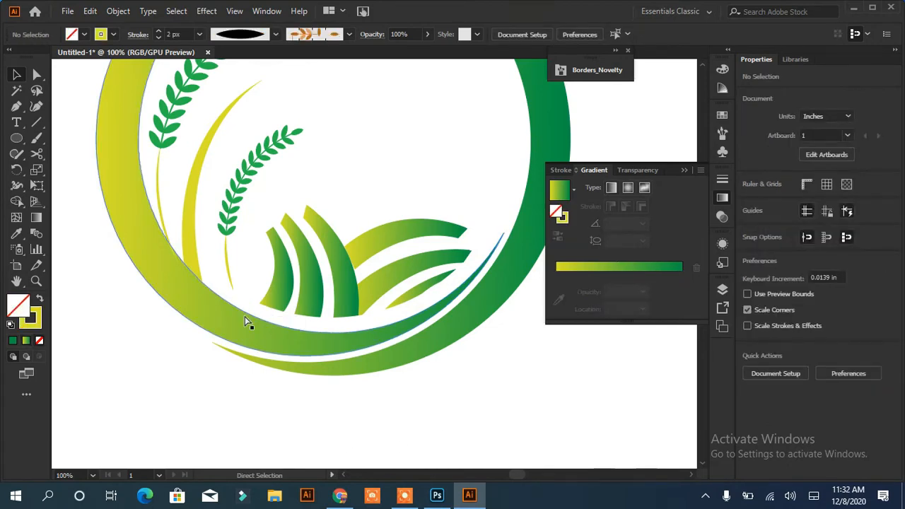
key(ctrl+0)
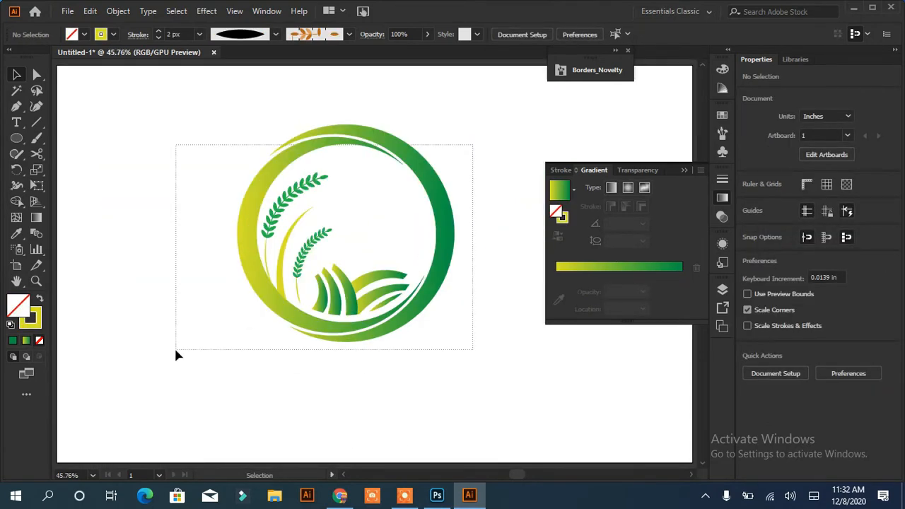
Group all the logo artwork and move the group to the left part of the artboard
key(ctrl+a)
click(157, 356)
key(ctrl+a)
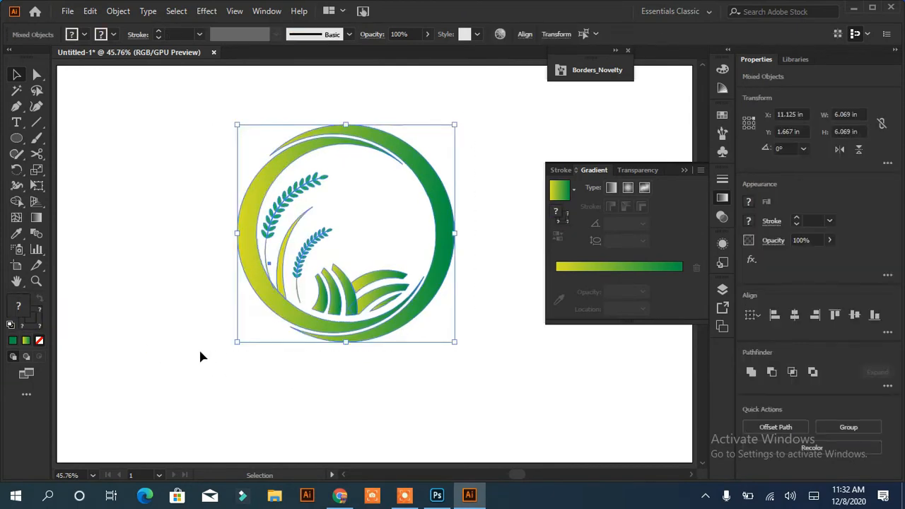
click(826, 429)
click(498, 341)
drag(433, 298, 291, 281)
click(371, 324)
click(685, 171)
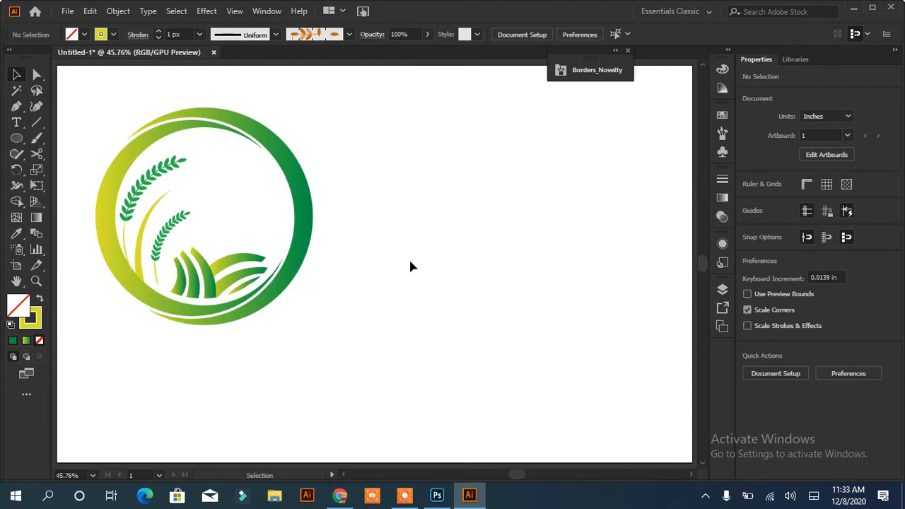
Add two separate text lines beside the logo, COMPANY NAME and, below it, TAGLINE HERE
key(t)
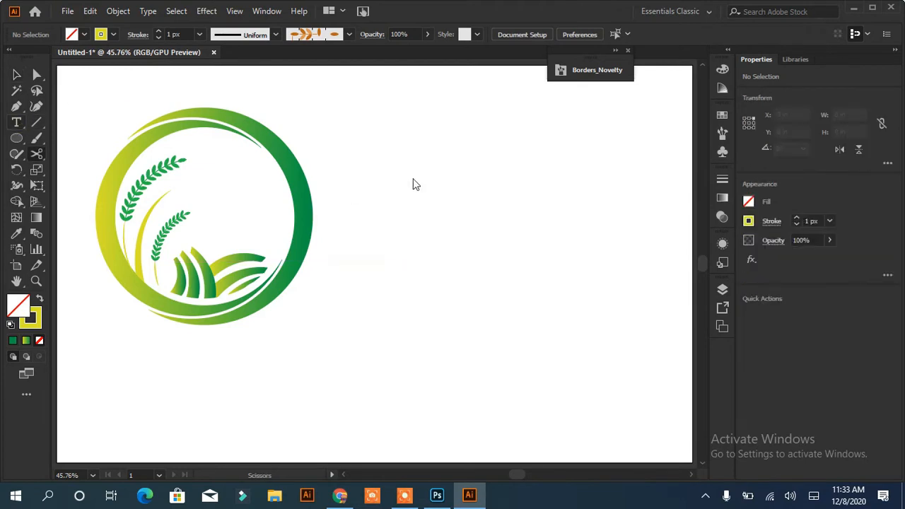
click(416, 178)
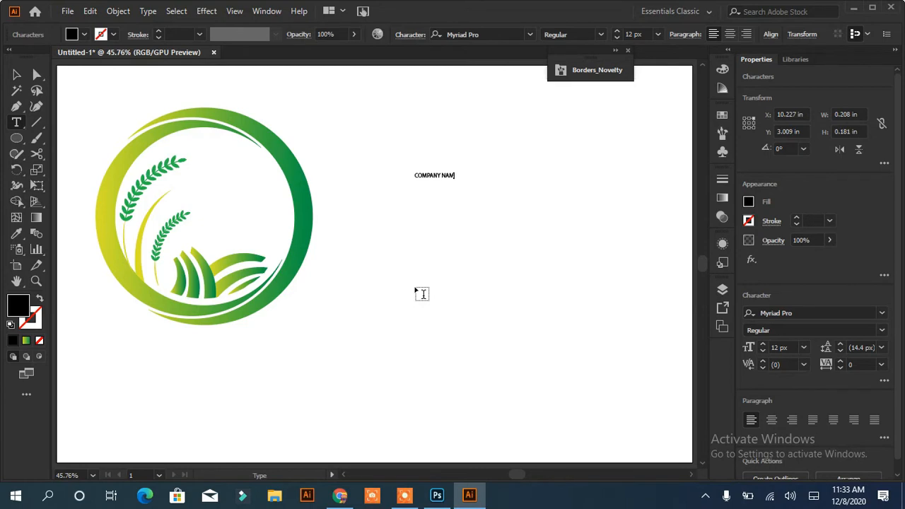
click(416, 223)
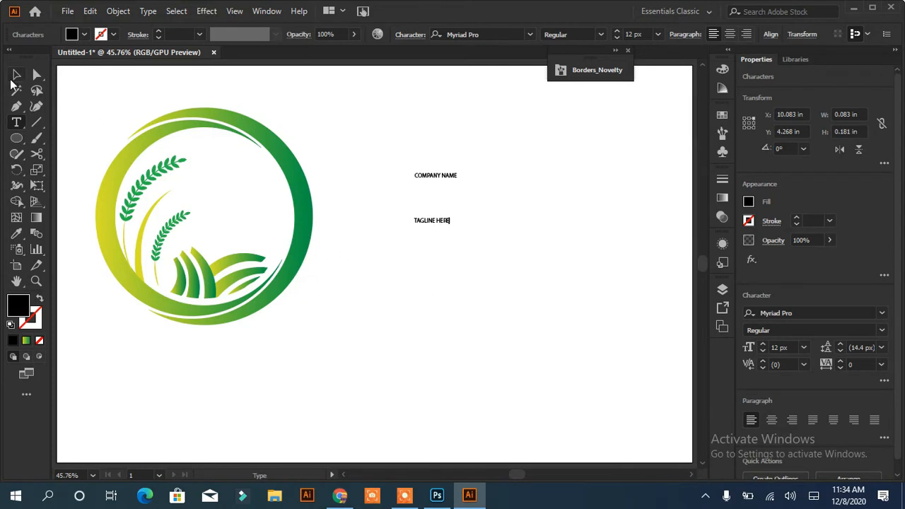
key(Escape)
Enlarge COMPANY NAME to about 59 px and bring it over the logo, with the logo group moved to the artboard's lower left
click(442, 178)
drag(460, 179, 622, 259)
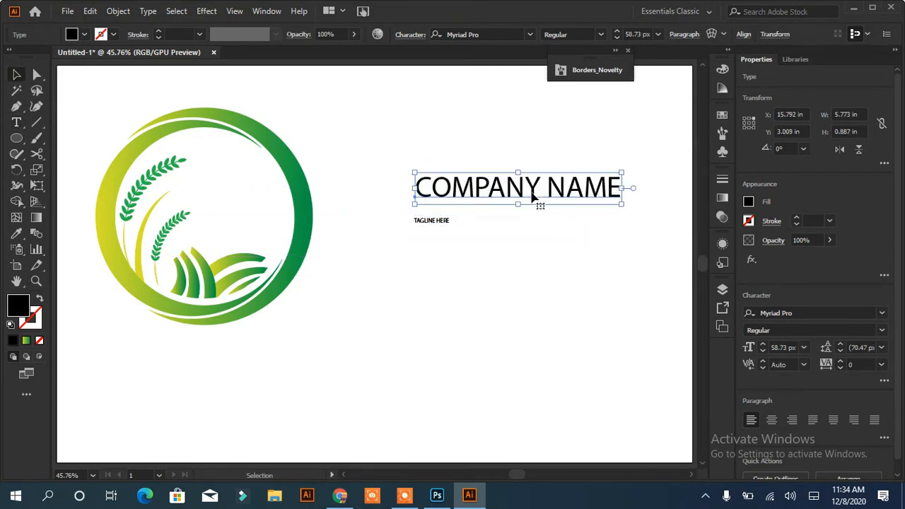
drag(536, 208, 473, 191)
drag(300, 186, 278, 291)
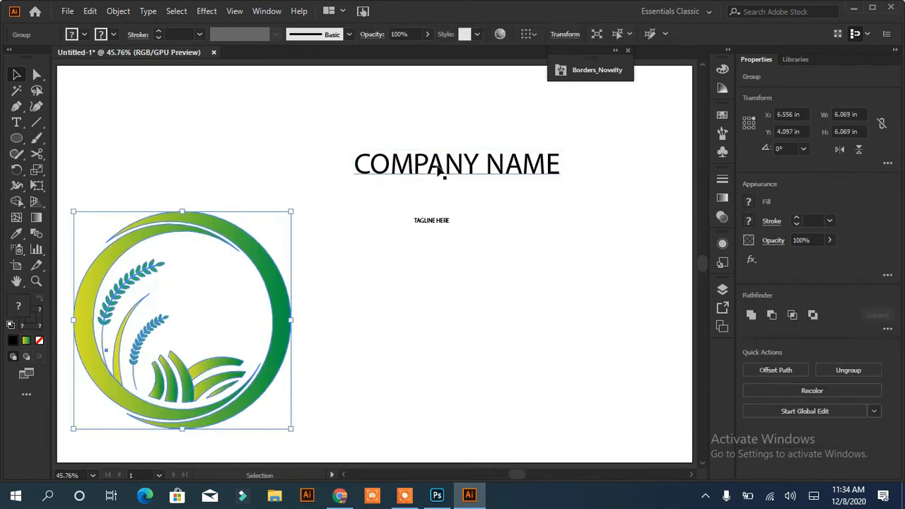
drag(443, 174, 260, 136)
Shorten the company text to COMPANY and set it in Blenda Script at 80 px
click(522, 35)
click(529, 34)
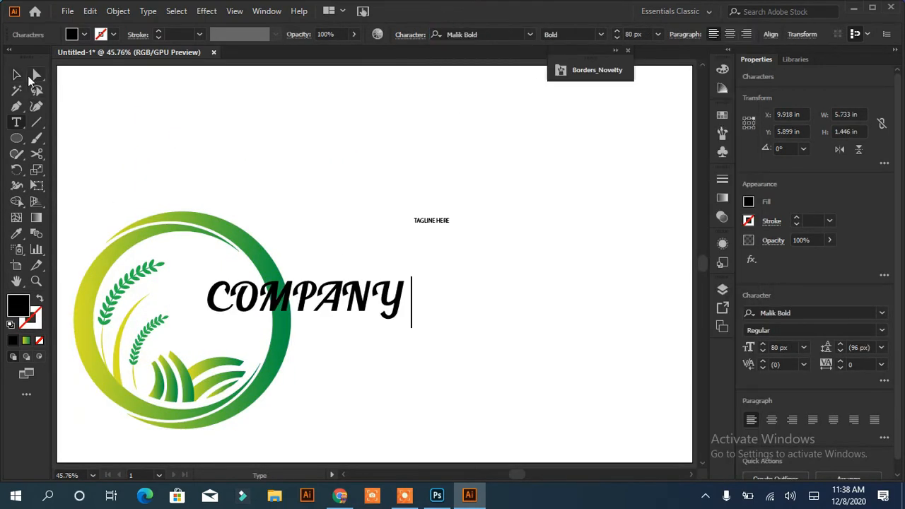
click(17, 75)
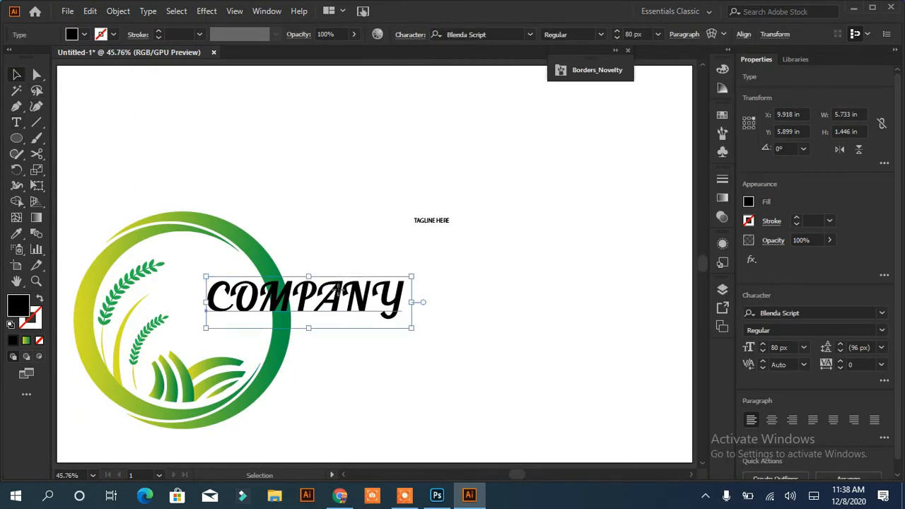
Set COMPANY to 119 px and position it across the right side of the ring
drag(333, 286, 328, 311)
click(762, 344)
click(763, 347)
click(763, 347)
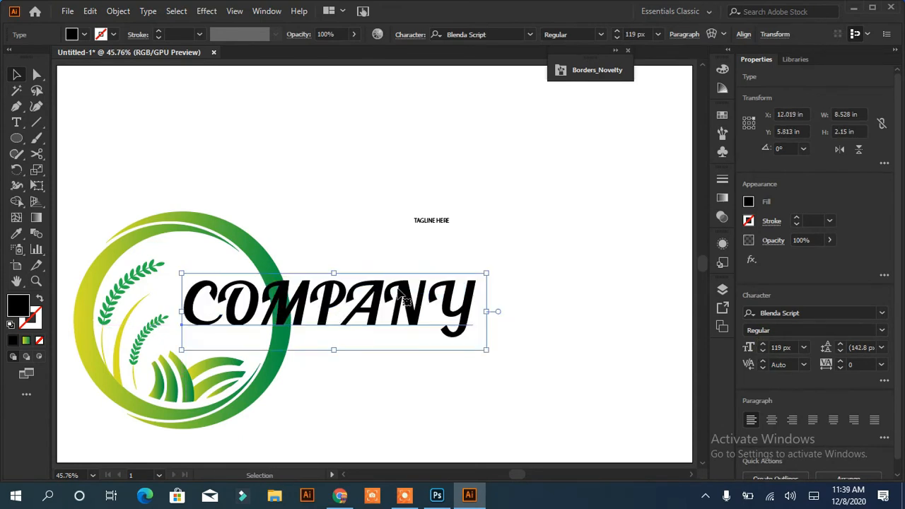
Place TAGLINE HERE directly under COMPANY and format it in Malik Bold at 43 px
drag(431, 220, 207, 348)
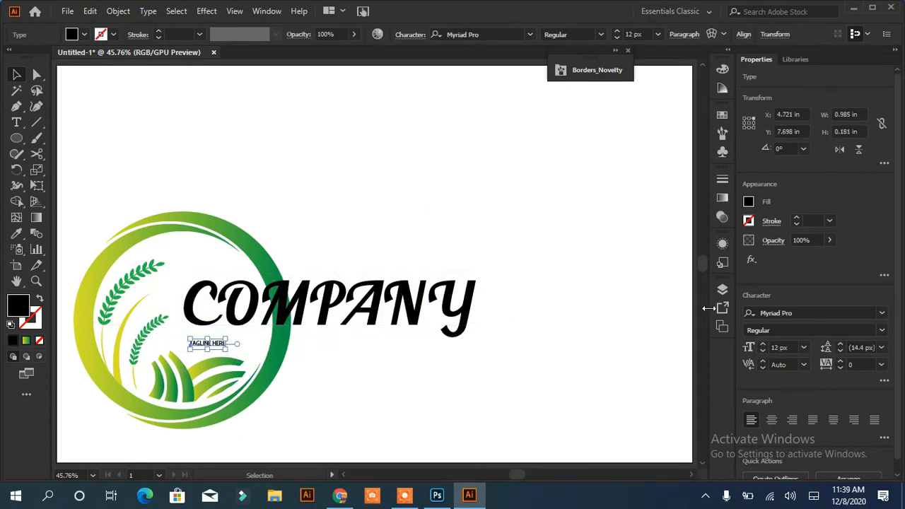
click(762, 344)
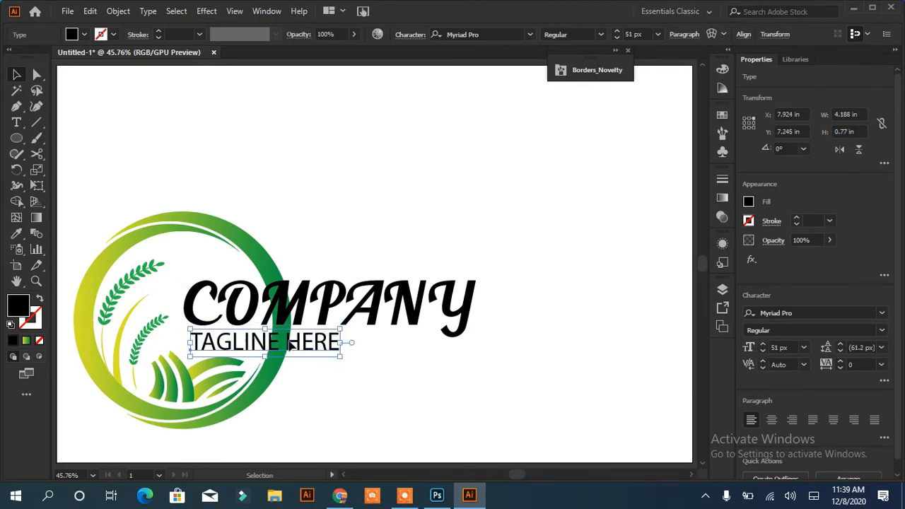
click(529, 34)
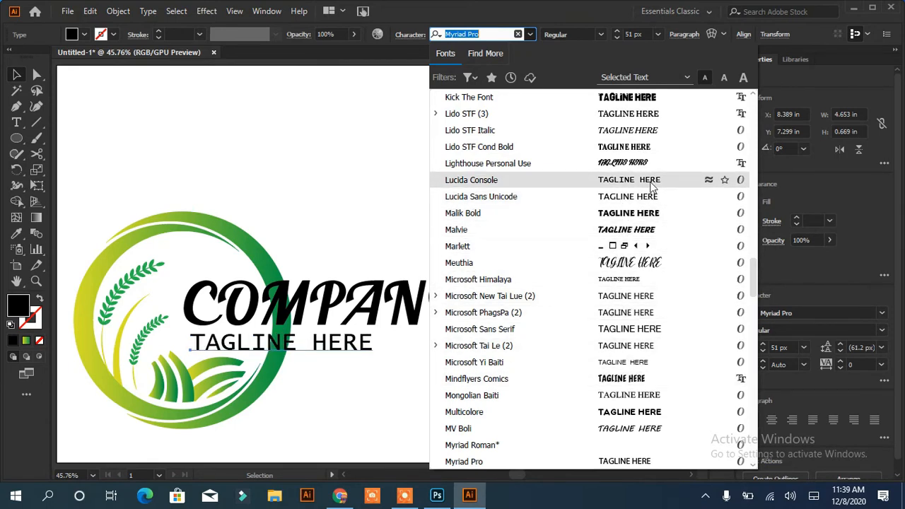
click(640, 218)
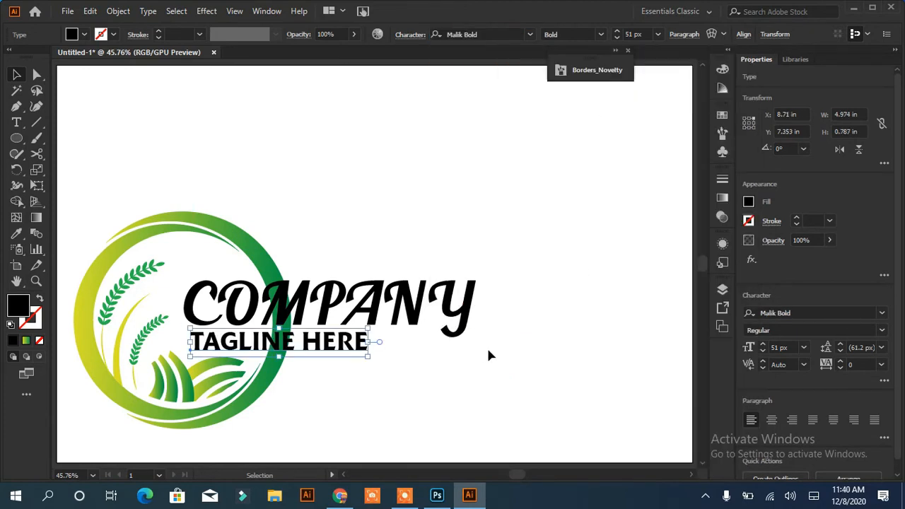
click(763, 352)
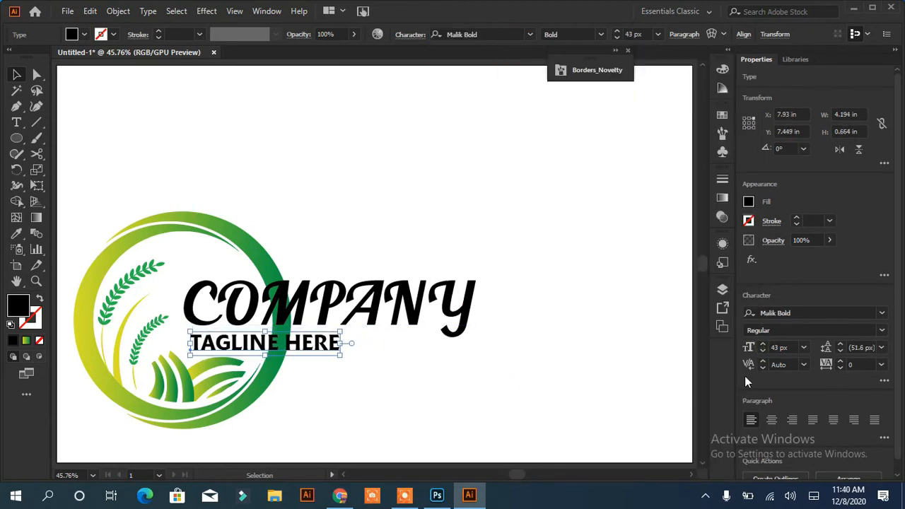
Draw a horizontal line about 3.3 in long beside the tagline, with no fill and a 6 px black stroke
key(p)
click(348, 343)
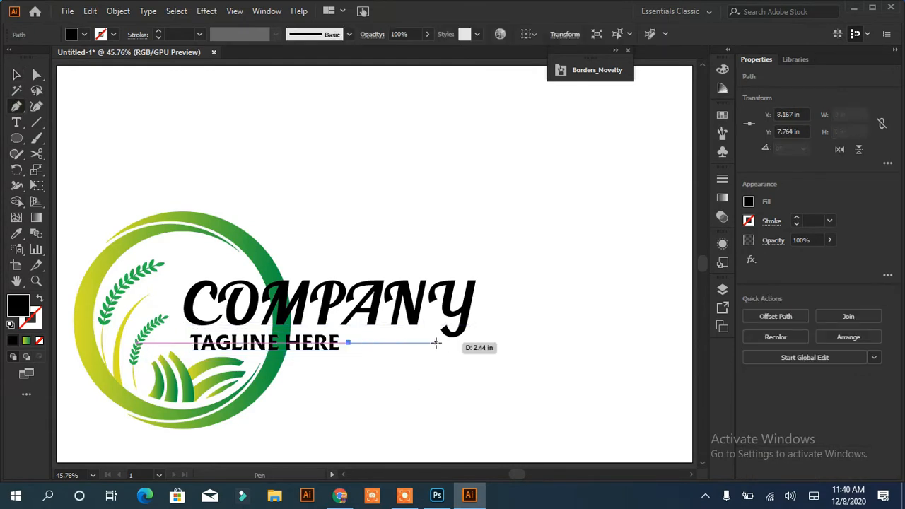
click(466, 342)
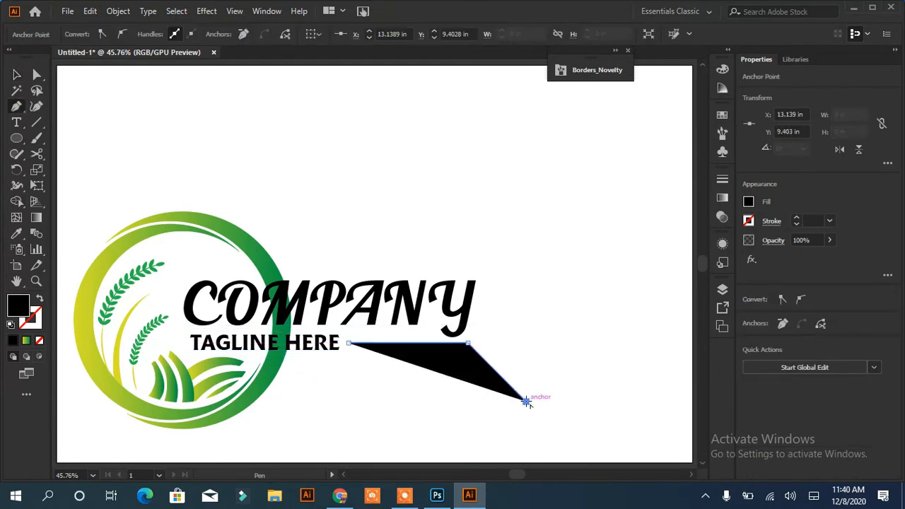
key(Escape)
click(40, 298)
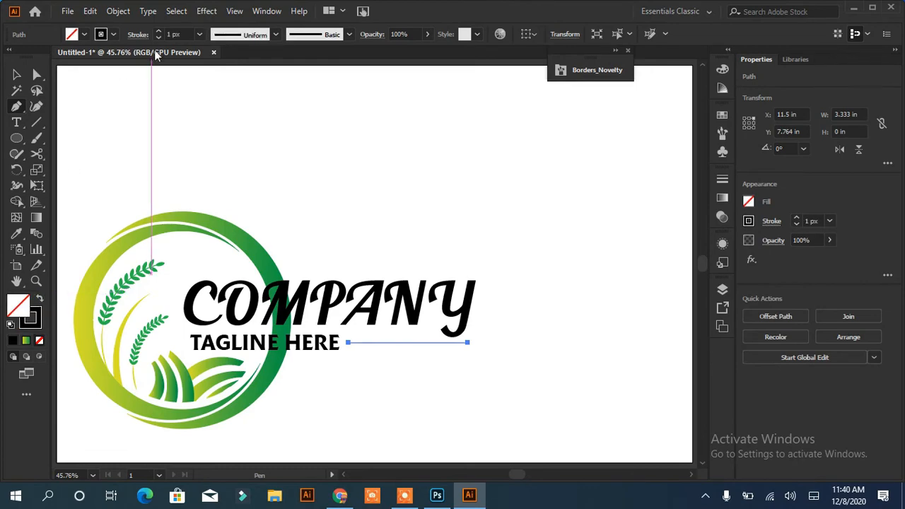
click(159, 33)
click(159, 33)
click(159, 37)
Expand the tagline's horizontal line into a filled shape
click(147, 14)
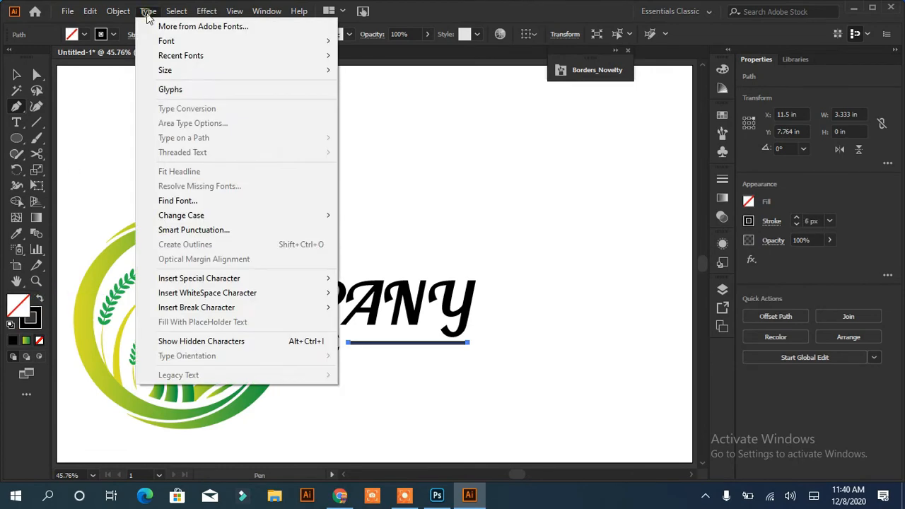
mouse_move(119, 13)
click(174, 161)
click(404, 325)
key(v)
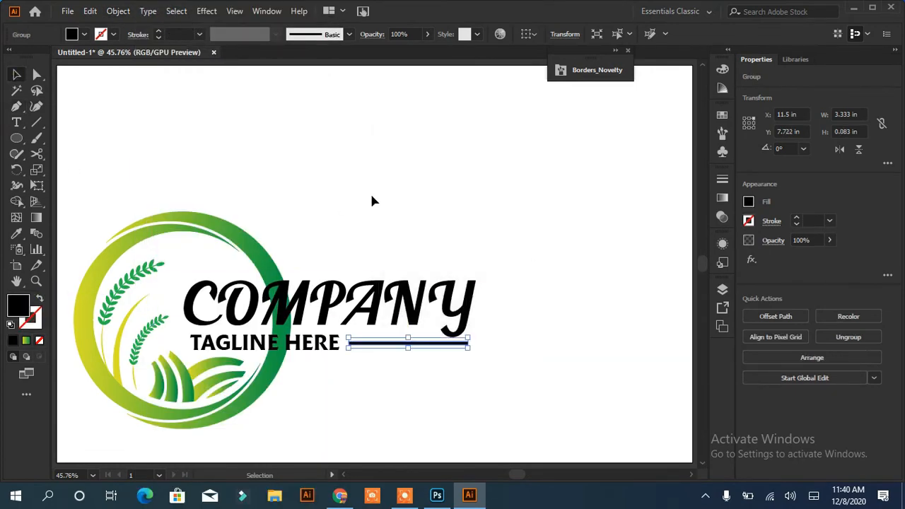
Convert the COMPANY and TAGLINE HERE texts to outlines
click(413, 309)
right_click(413, 308)
click(461, 114)
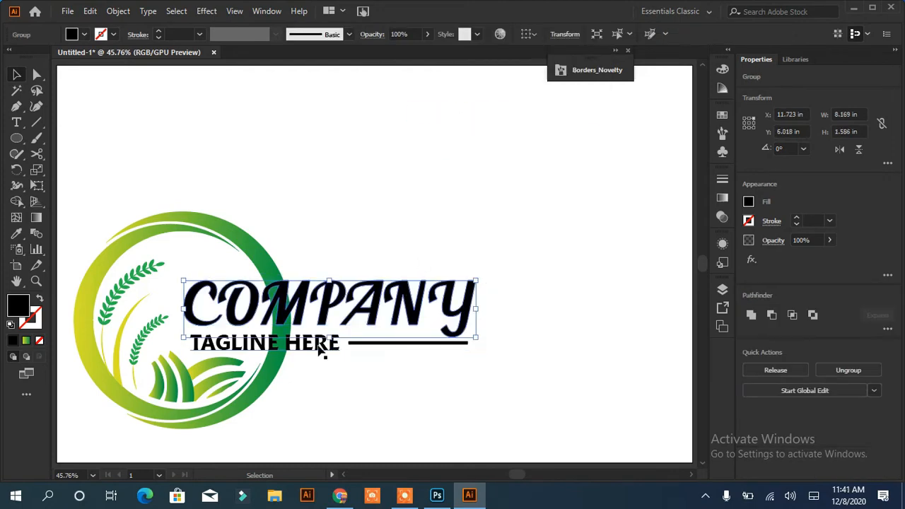
right_click(319, 346)
click(361, 190)
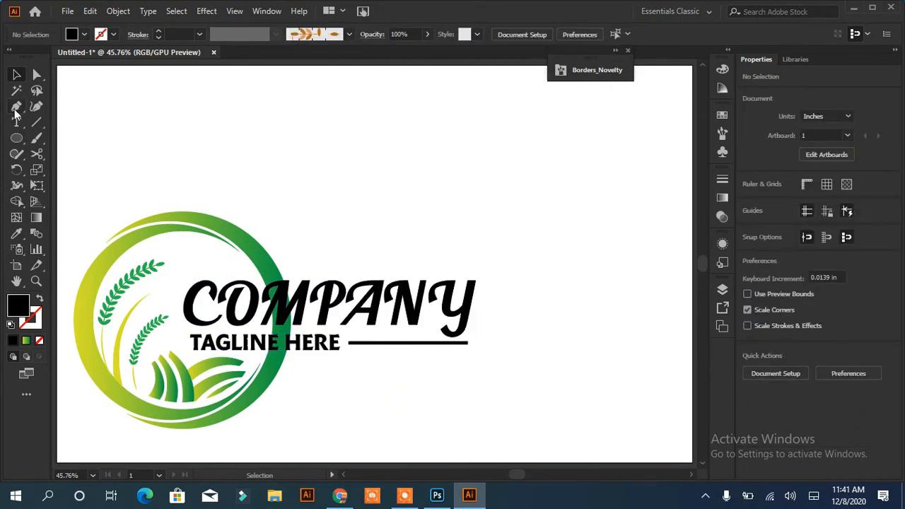
Draw a black rectangle about 8.5 by 2.3 in covering the company name, tagline and line
drag(16, 138, 50, 136)
drag(181, 272, 485, 357)
key(v)
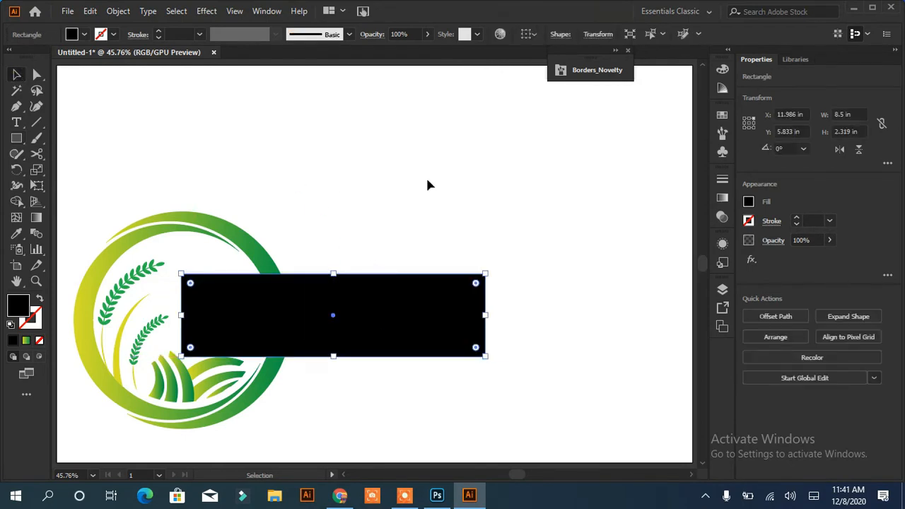
Cut the ring where the rectangle overlaps it with the Shape Builder tool, and delete the rectangle
drag(426, 175, 96, 429)
click(551, 364)
click(424, 304)
shift+click(268, 398)
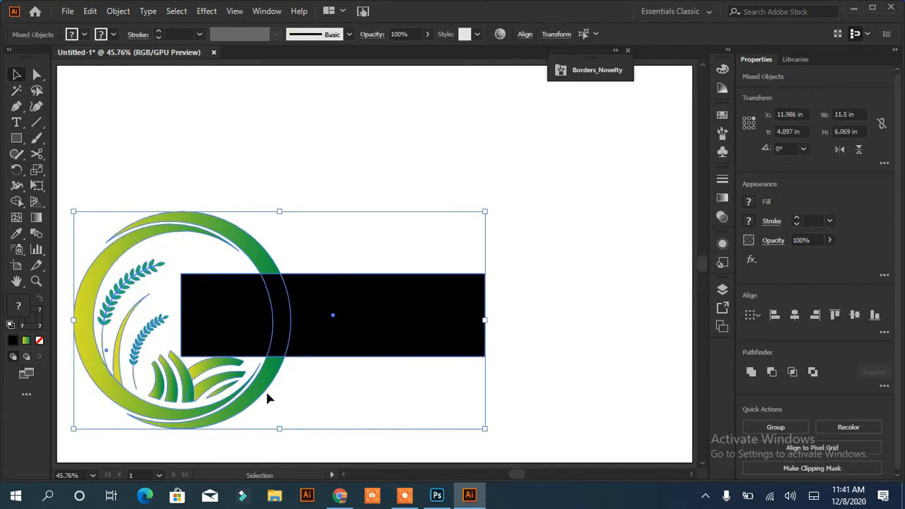
key(shift+m)
key(v)
click(278, 140)
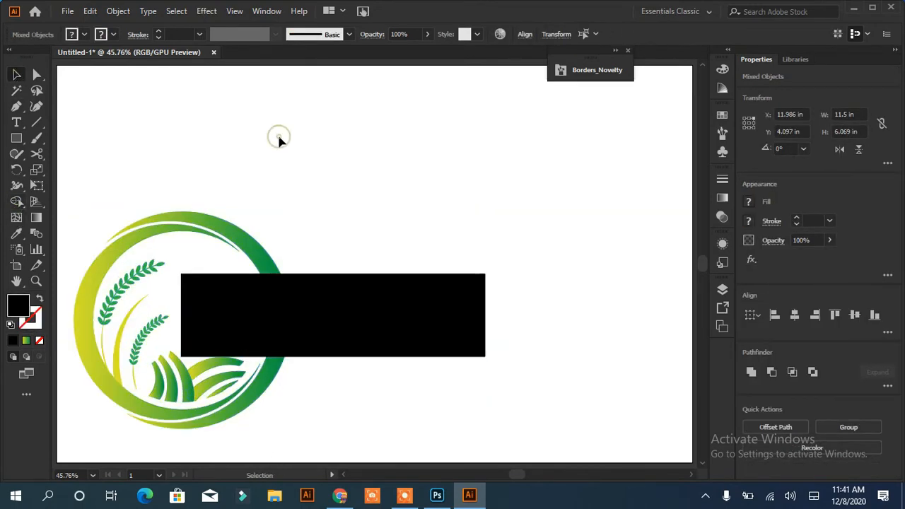
drag(343, 311, 506, 191)
key(Delete)
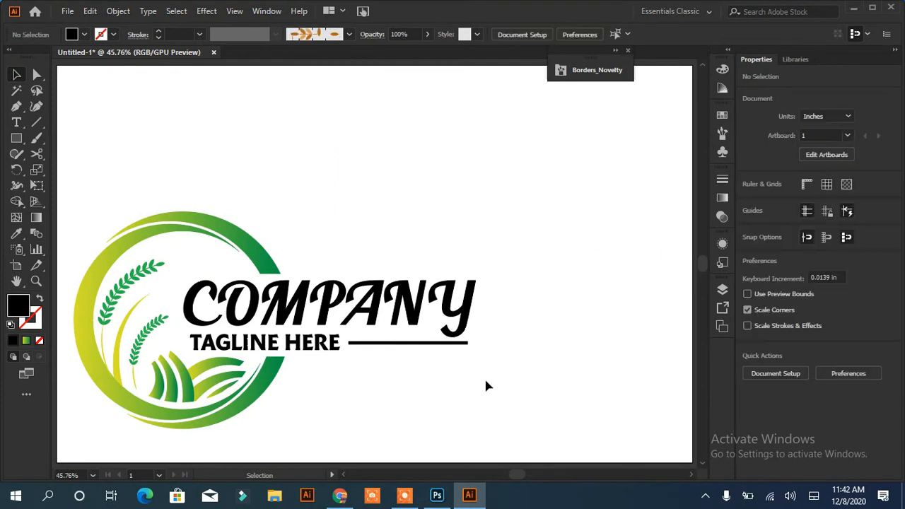
Apply the logo's yellow-to-green gradient to the COMPANY lettering with the Eyedropper
click(368, 305)
click(17, 235)
click(236, 273)
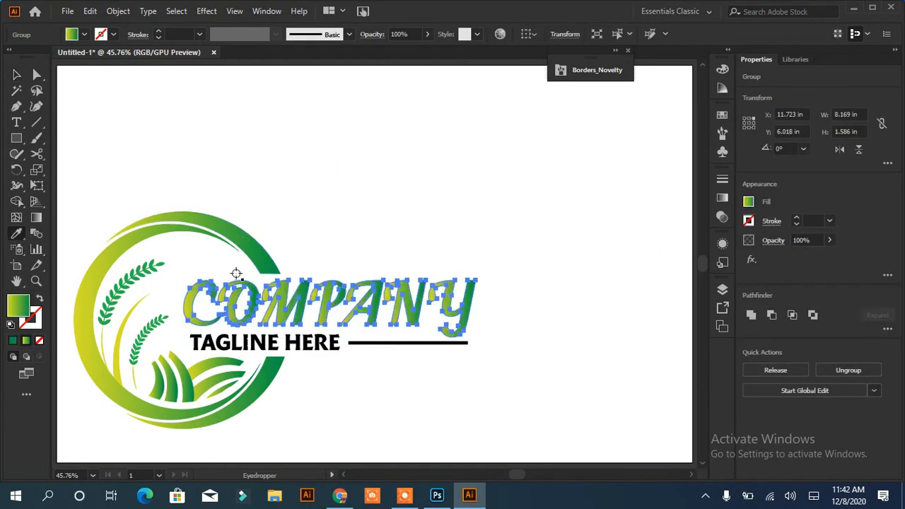
key(v)
click(307, 177)
Copy the ring's yellow-to-green gradient onto TAGLINE HERE with the Eyedropper
click(324, 350)
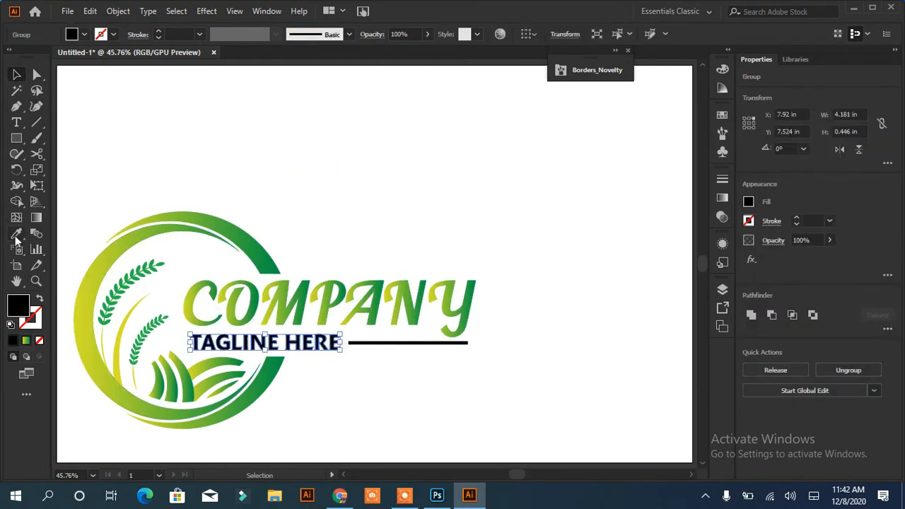
click(16, 236)
click(85, 298)
key(v)
click(239, 132)
Give the horizontal line beside the tagline the ring's yellow-to-green gradient with the Eyedropper
click(418, 344)
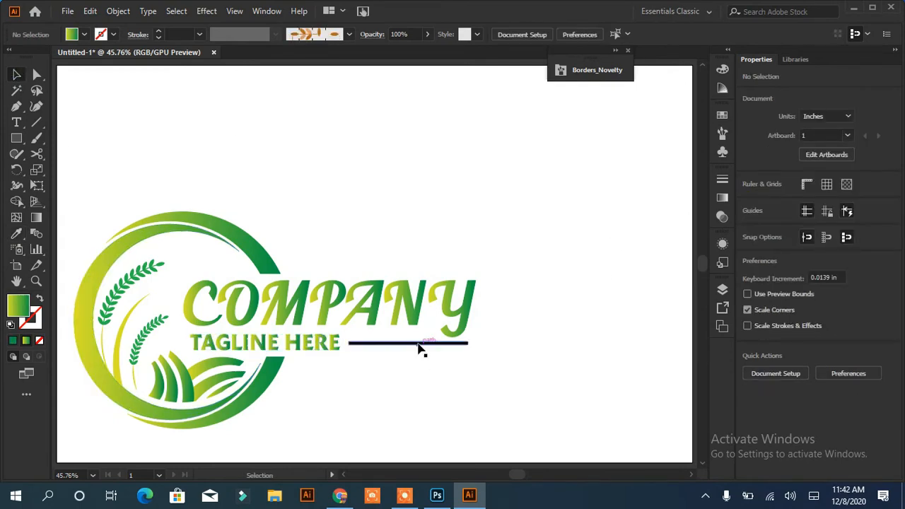
click(16, 234)
click(81, 293)
key(v)
click(498, 205)
Select the whole logo with its lettering and move it to the centre of the artboard
drag(95, 442, 95, 438)
drag(95, 378, 218, 323)
click(437, 415)
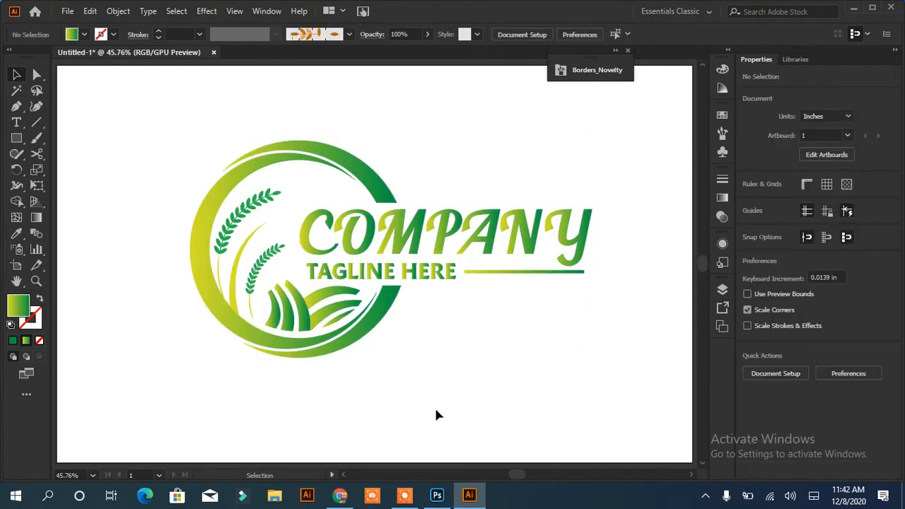
key(a)
drag(153, 367, 135, 360)
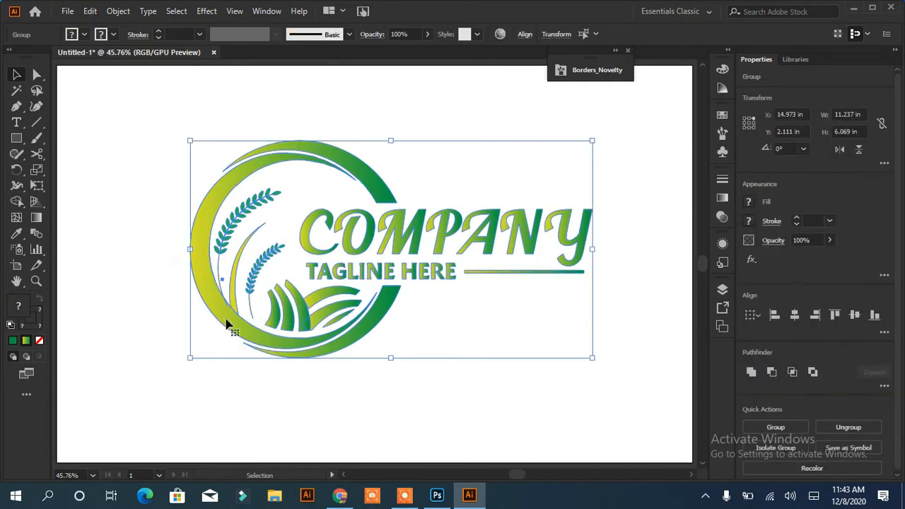
drag(226, 319, 216, 325)
click(378, 383)
Export the logo as a PNG named COMPANY LOGO in the Logo design folder
click(67, 12)
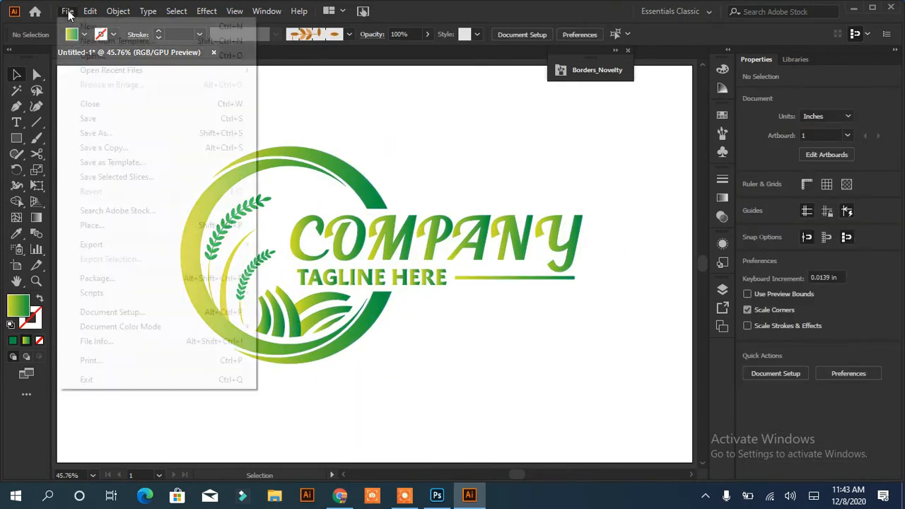
mouse_move(114, 243)
click(321, 260)
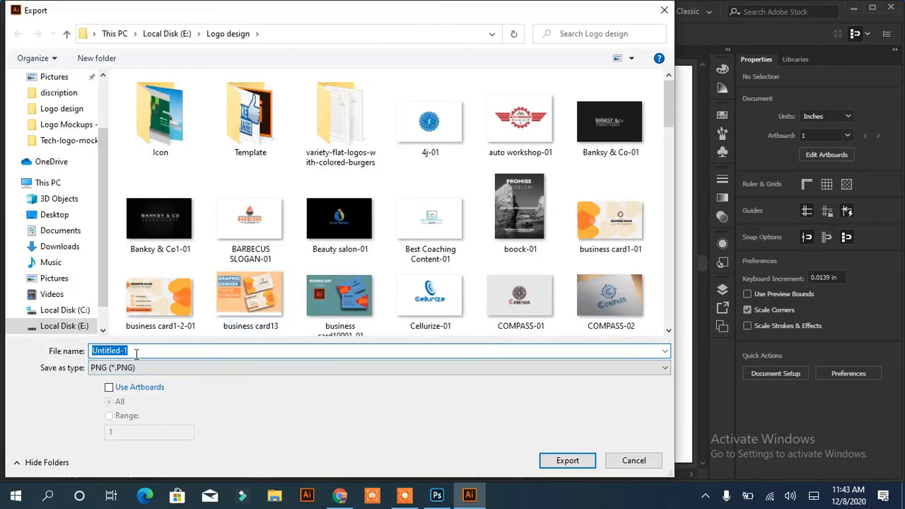
text(COM)
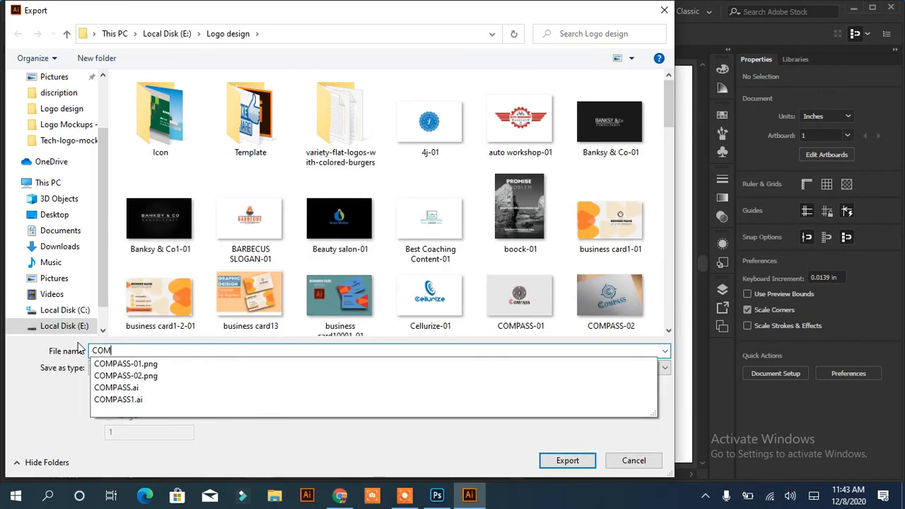
text(PANY LOGO)
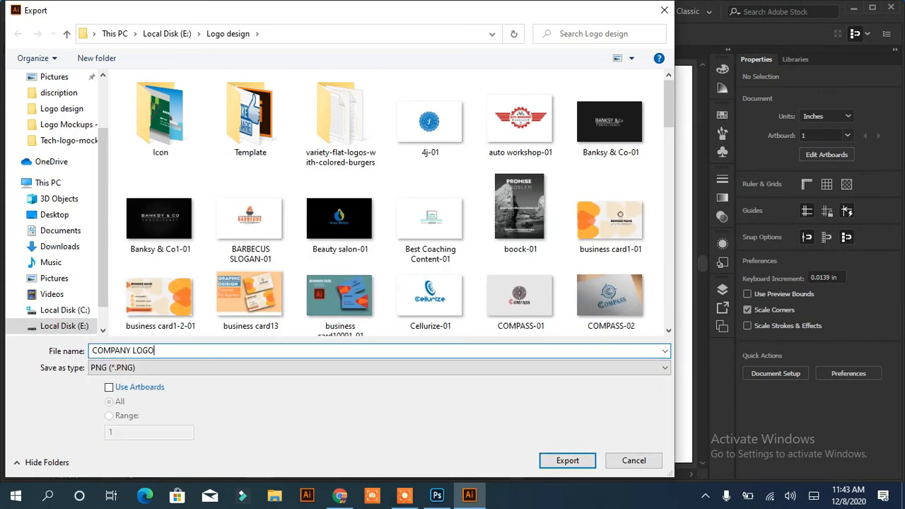
click(549, 457)
click(462, 370)
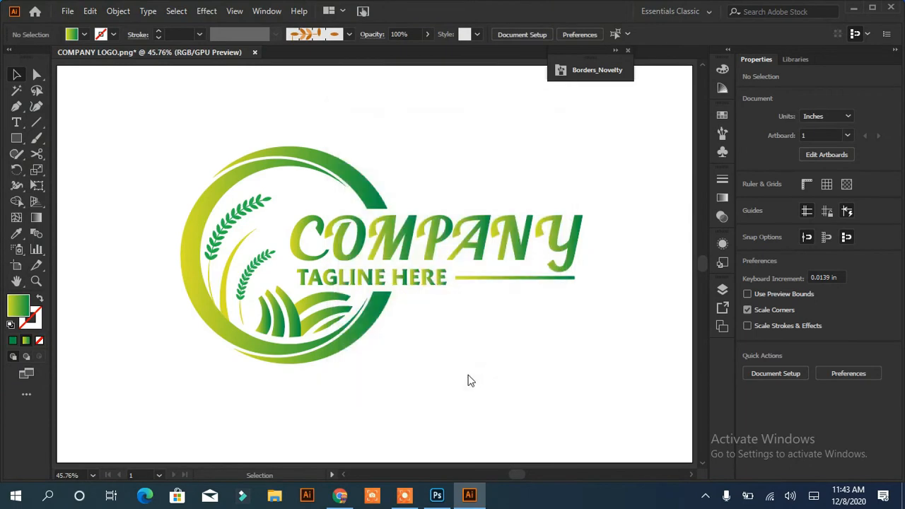
Switch to Photoshop and open the mockup's LOGO HERE smart object and the COMPANY LOGO-01 image from the Logo design folder
key(alt+Tab)
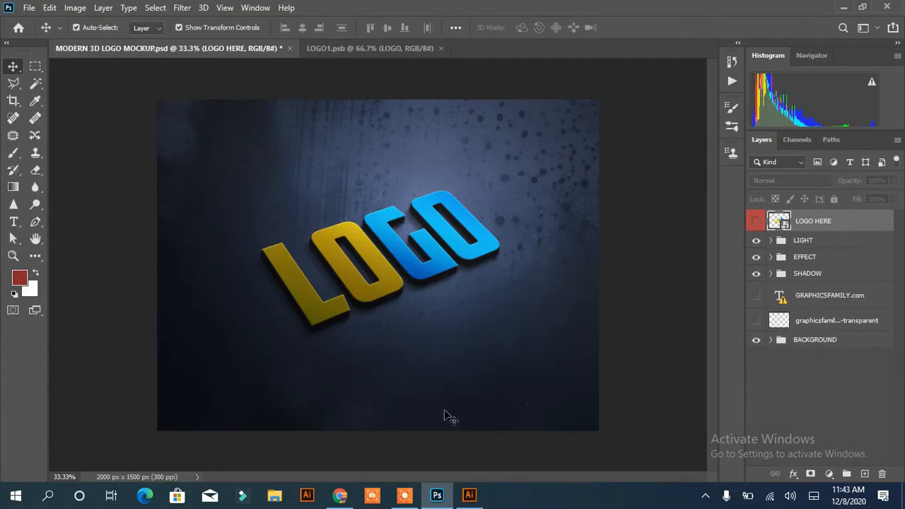
double_click(781, 223)
click(30, 7)
click(49, 41)
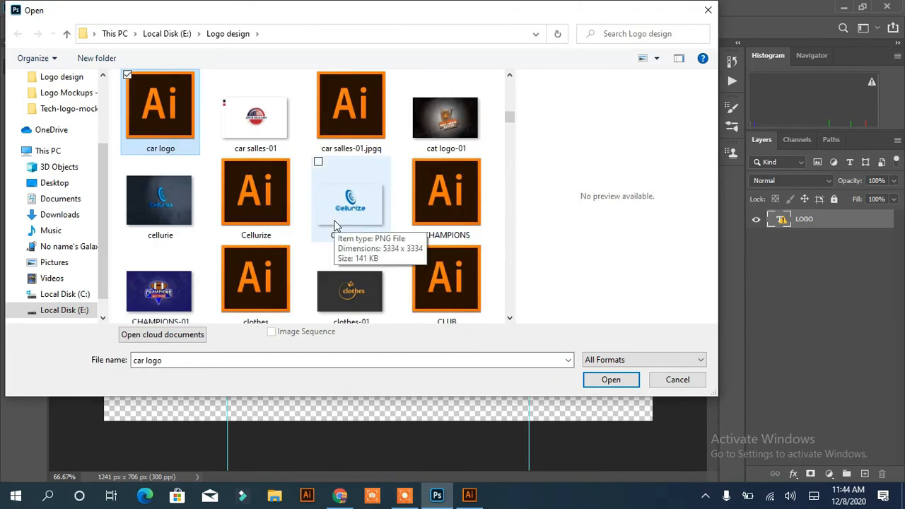
scroll(335, 224, down, 3)
click(444, 136)
click(615, 380)
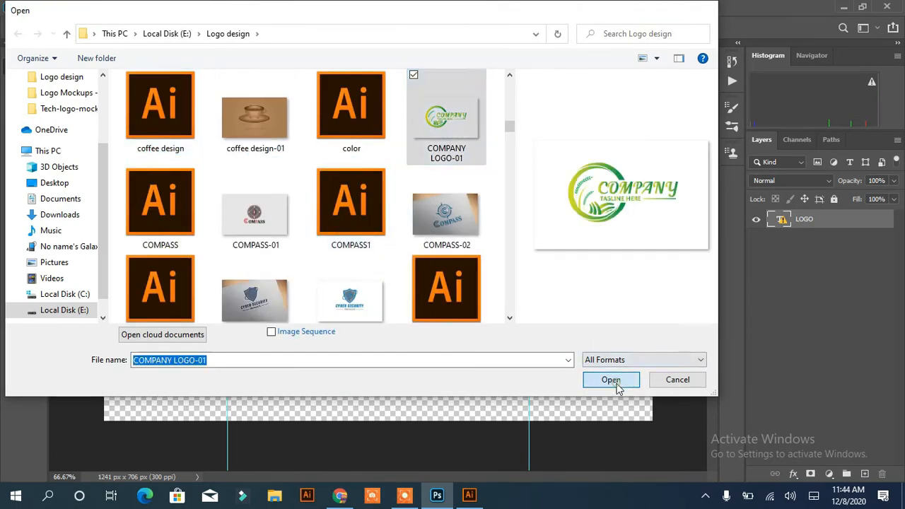
Place the company logo in LOGO1.psb over the placeholder lettering and scale it proportionally to 23.83%
drag(390, 253, 368, 235)
drag(130, 126, 343, 209)
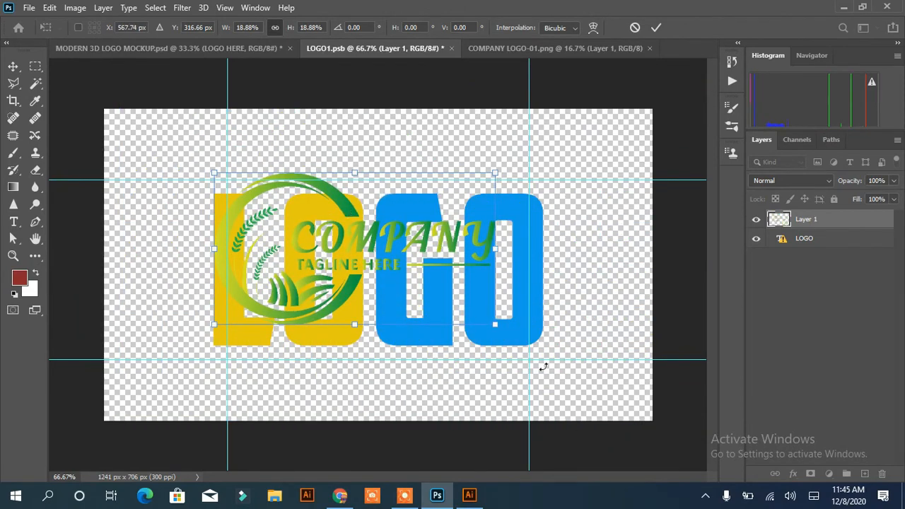
drag(542, 366, 563, 371)
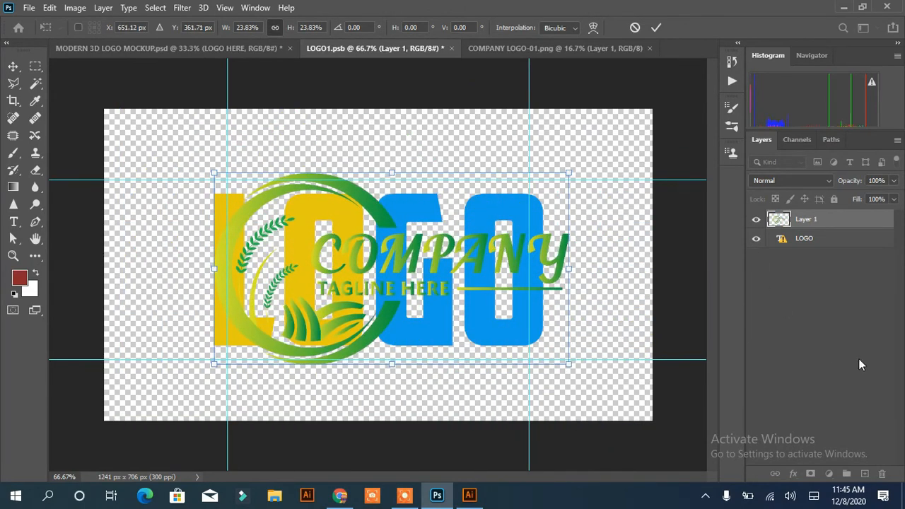
key(Return)
Hide the placeholder LOGO text layer in the saved smart object and return to the MODERN 3D LOGO MOCKUP document
click(757, 219)
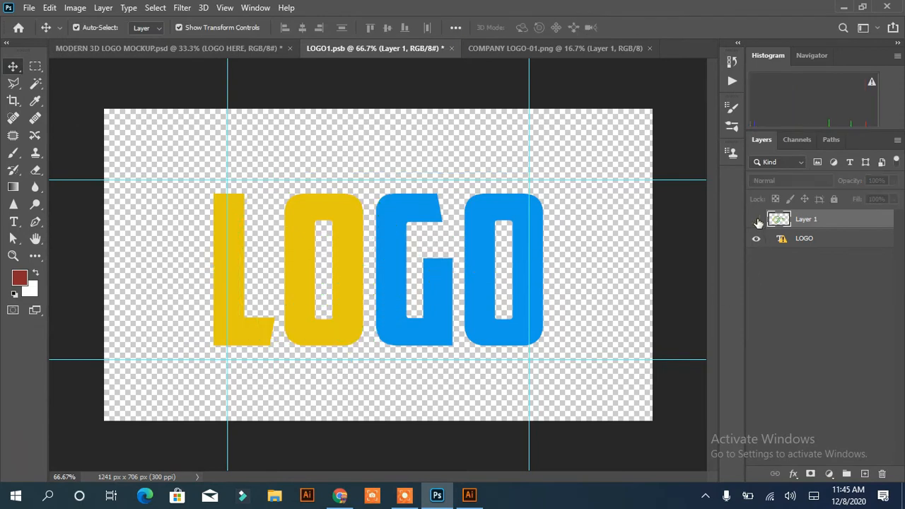
click(756, 219)
click(756, 239)
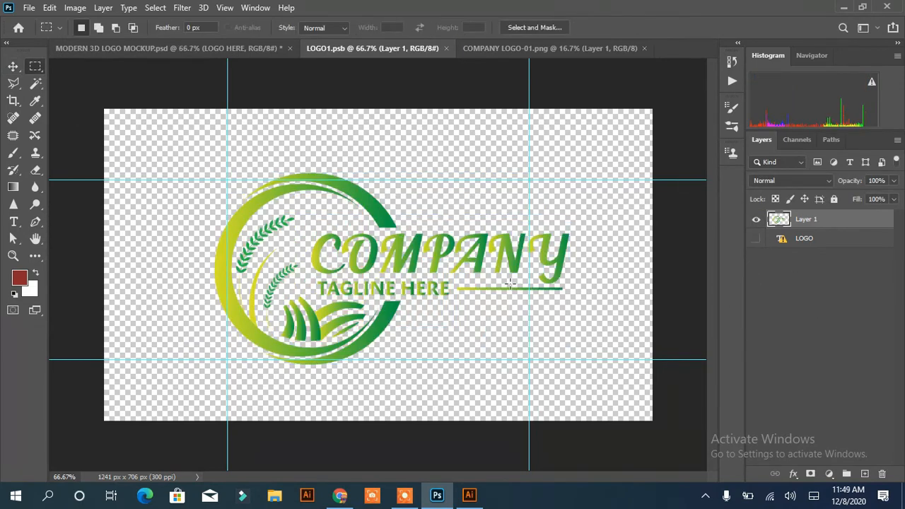
click(242, 44)
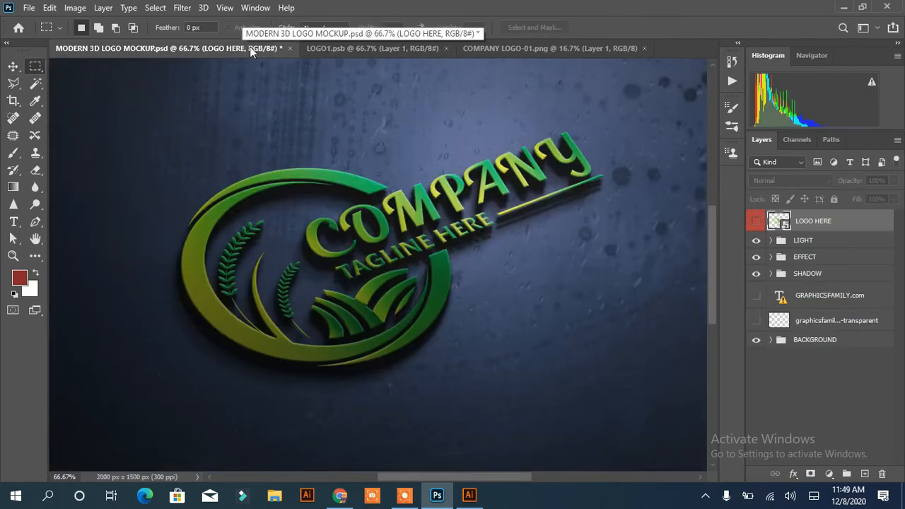
click(756, 223)
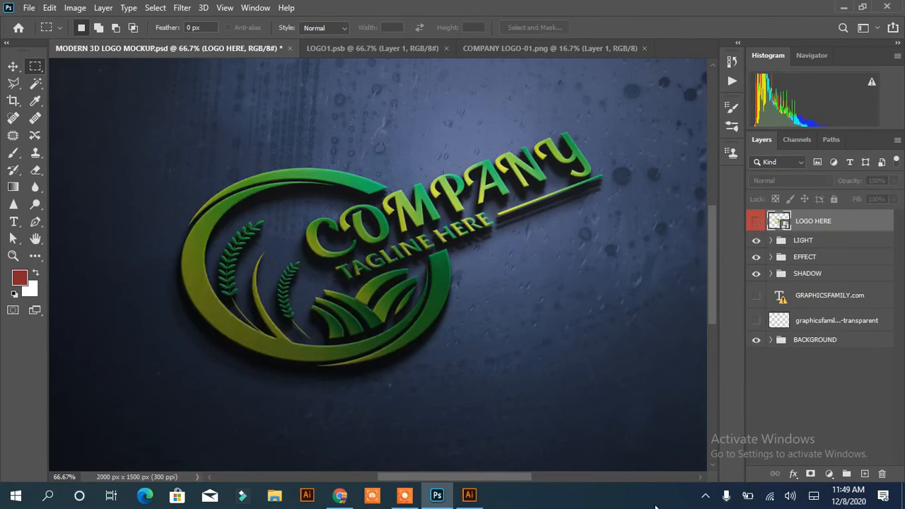